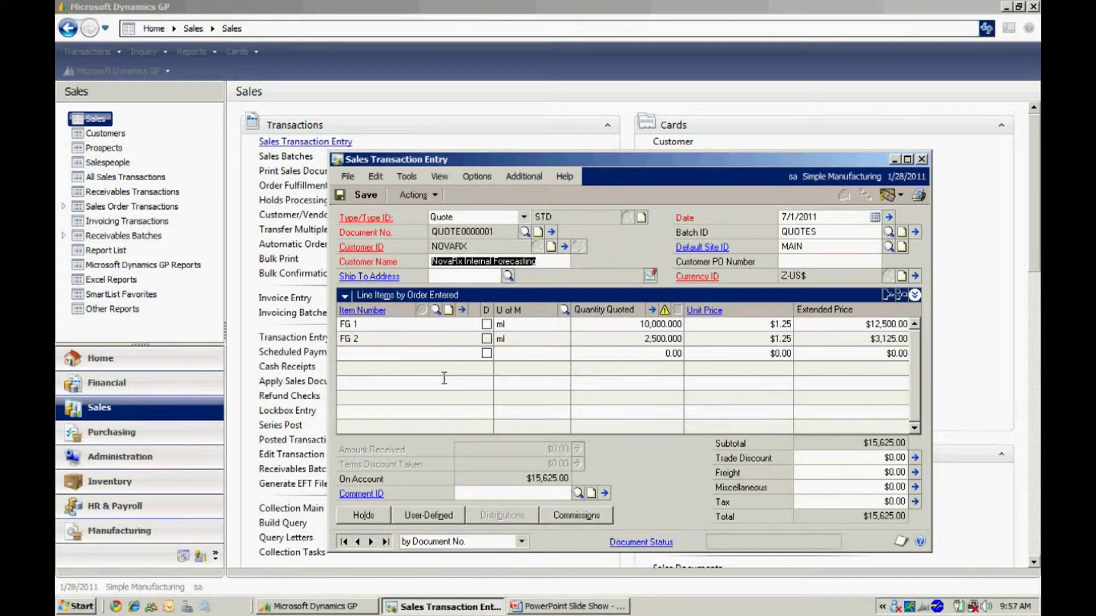
Step: Browse forward from the first forecast quote to the third, reviewing its line quantities, and close the sales transaction entry
{"action": "left_click", "coordinate": [371, 542]}
{"action": "left_click", "coordinate": [372, 542]}
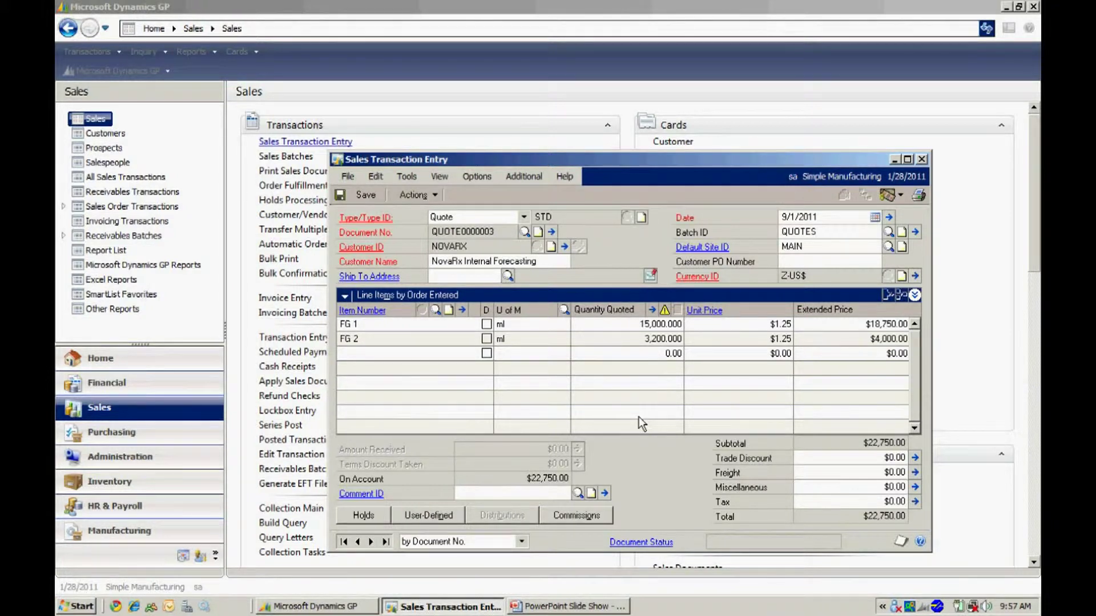
{"action": "key", "text": "alt+F4"}
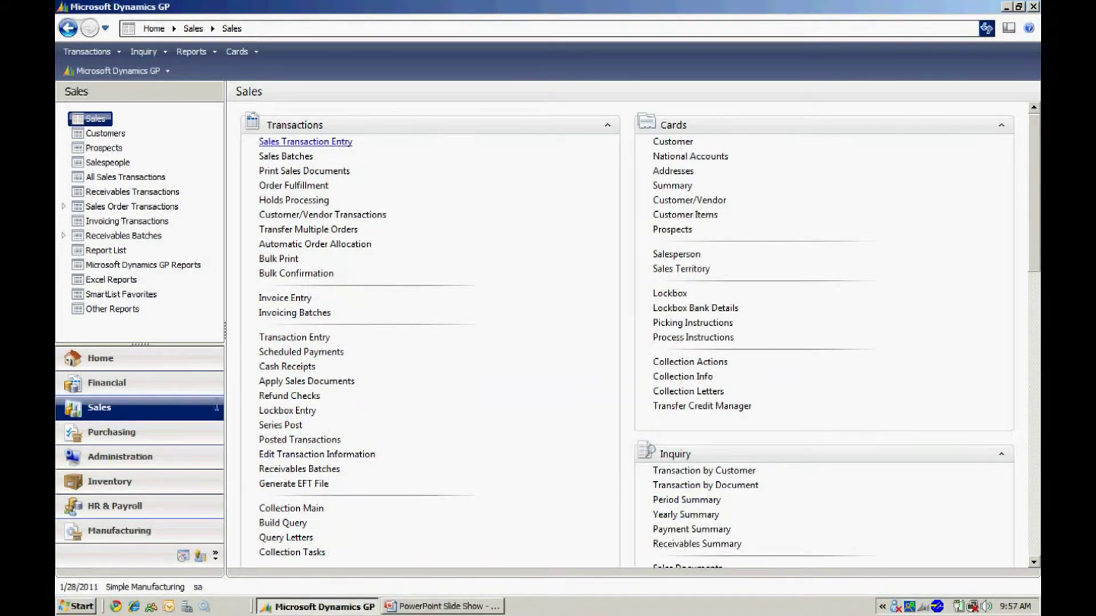
Step: Display the Excel reports in the Administration area and filter them by "salesline"
{"action": "left_click", "coordinate": [106, 359]}
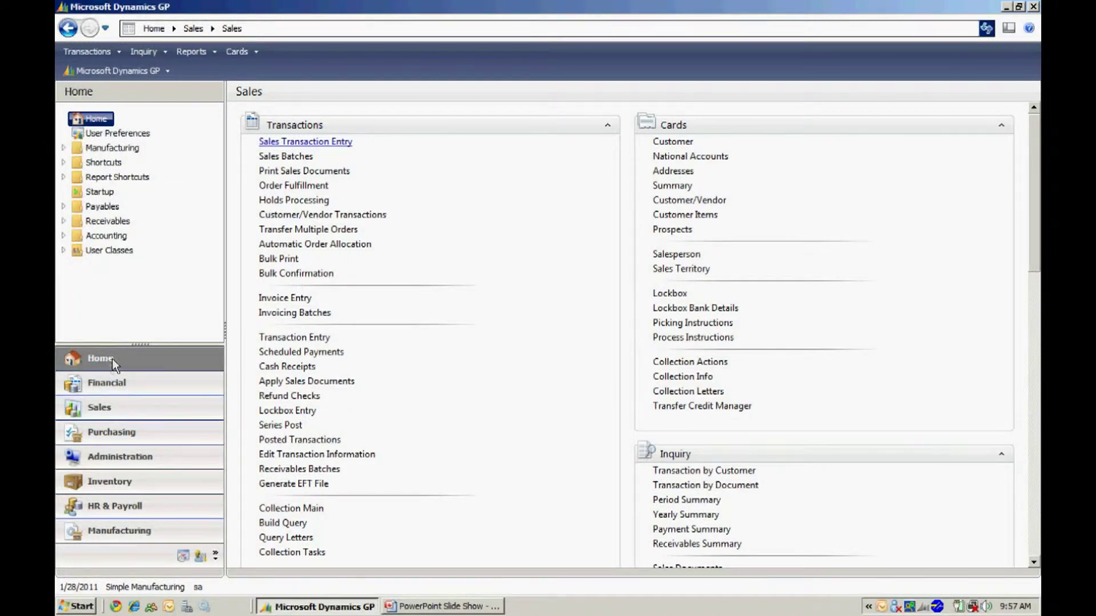
{"action": "left_click", "coordinate": [122, 456]}
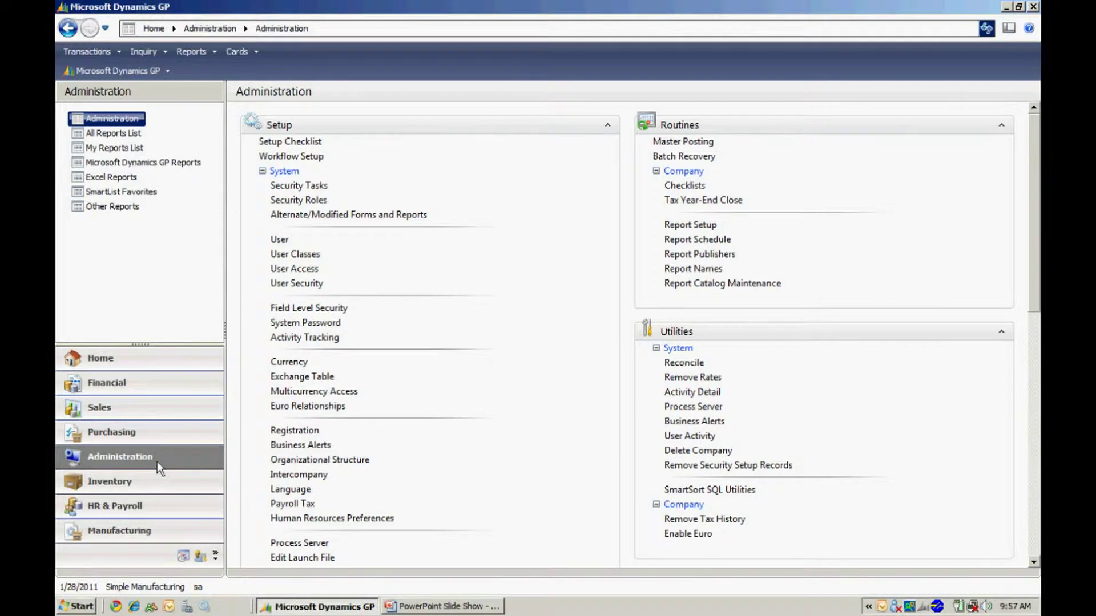
{"action": "left_click", "coordinate": [111, 177]}
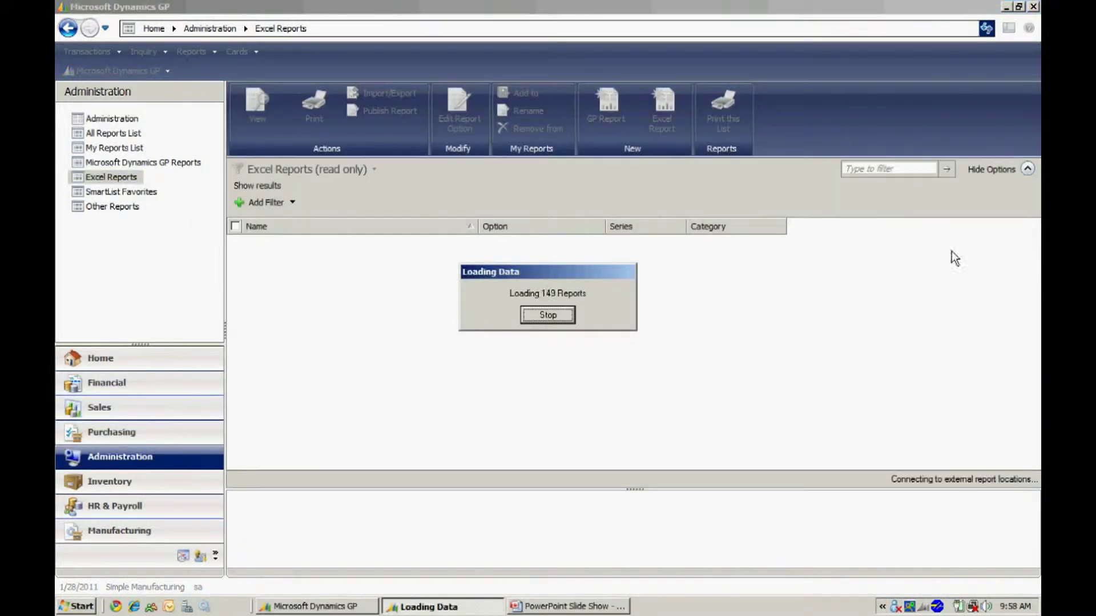
{"action": "left_click", "coordinate": [857, 169]}
{"action": "type", "text": "salesline"}
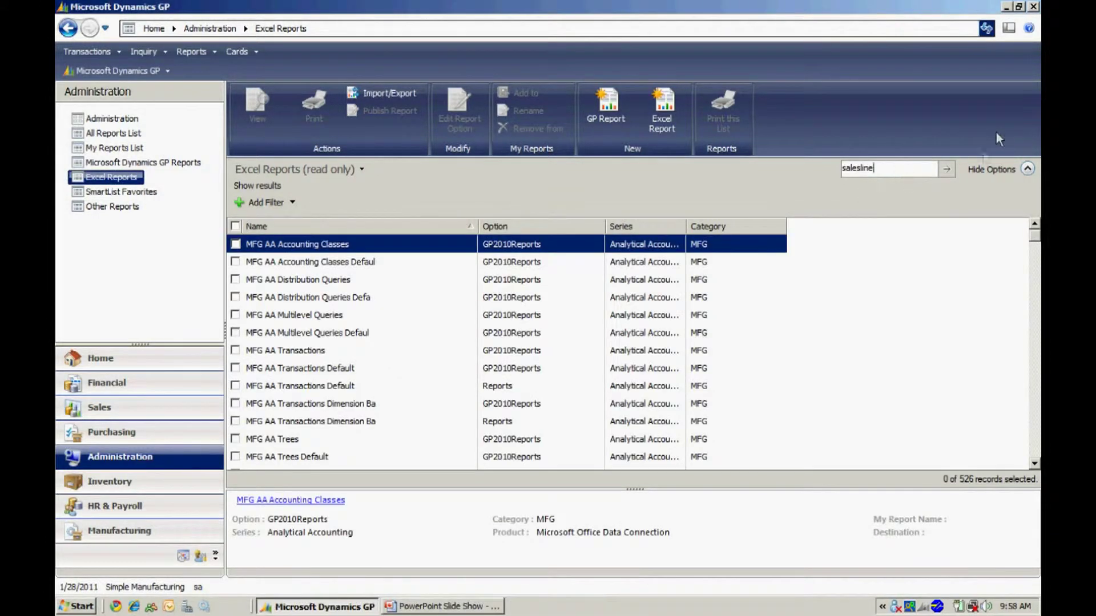
{"action": "left_click", "coordinate": [946, 169]}
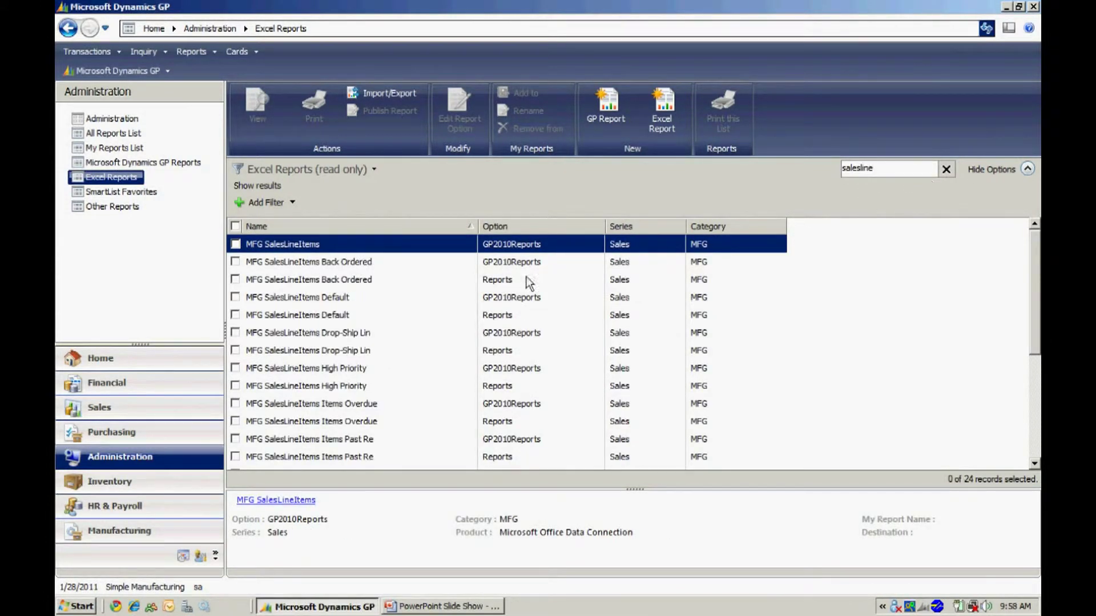
Step: View the MFG SalesLineItems report from GP2010Reports in Excel with its data connection enabled
{"action": "left_click", "coordinate": [235, 244]}
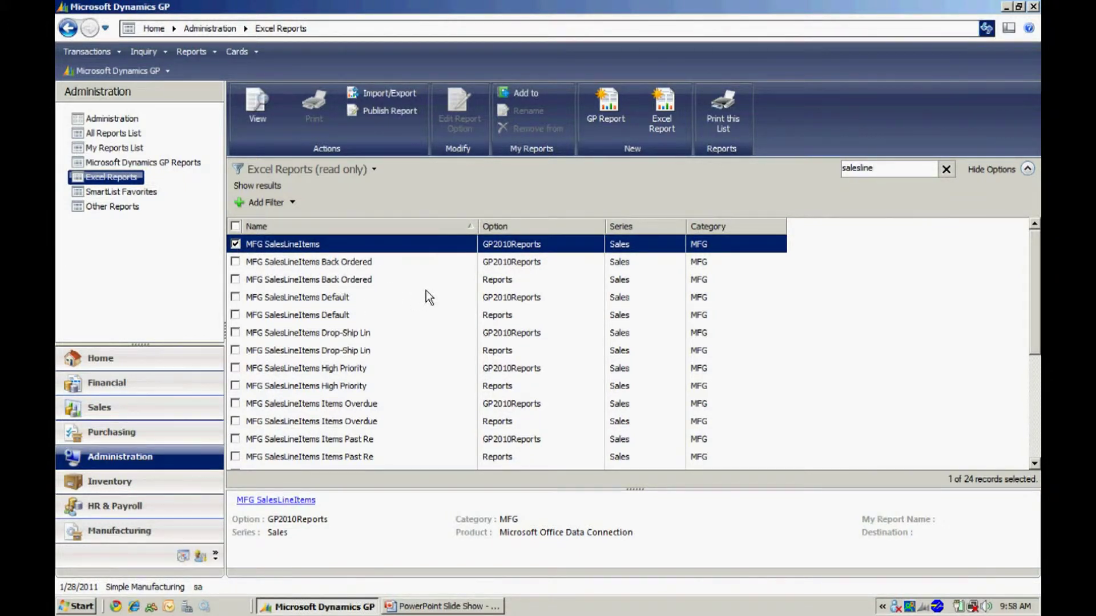
{"action": "left_click", "coordinate": [259, 103]}
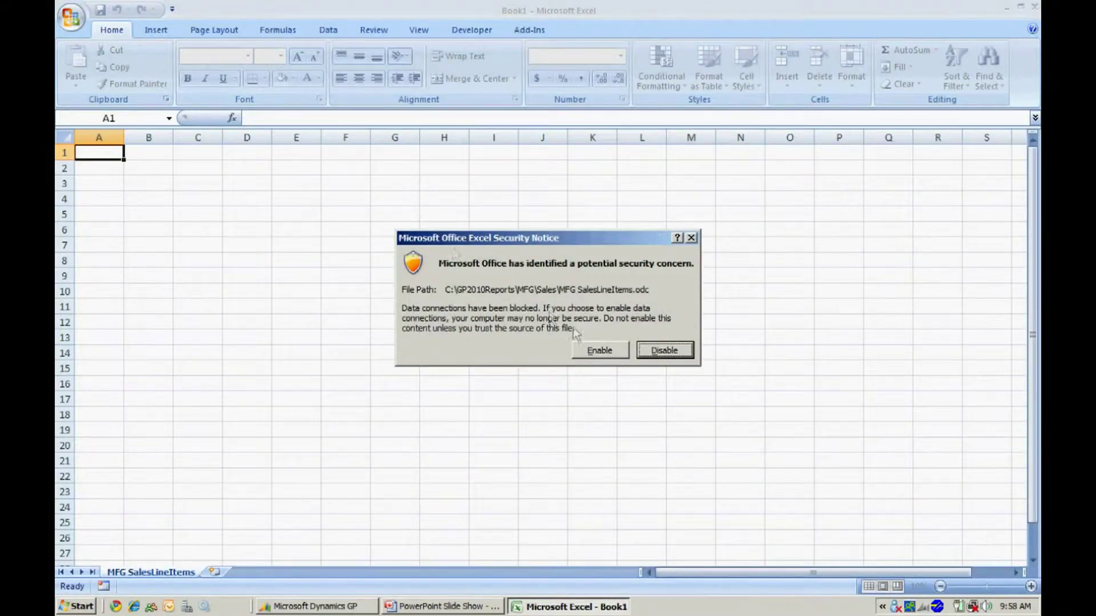
{"action": "left_click", "coordinate": [593, 350]}
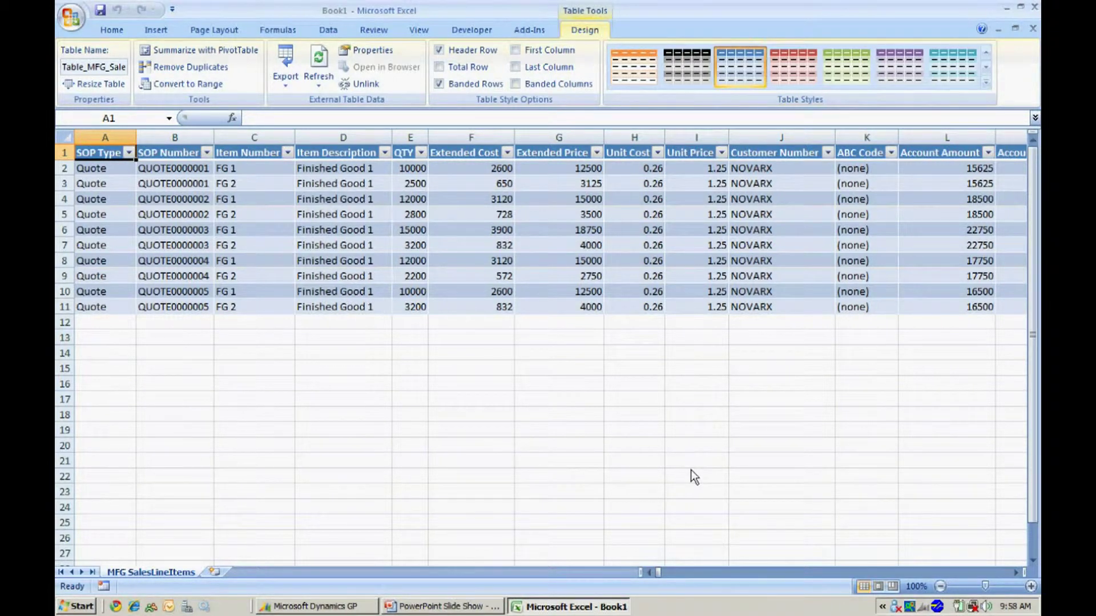
Step: Summarize the table in a new-worksheet PivotTable with Item Number as rows, Document Date as columns and the sum of QTY as values
{"action": "left_click", "coordinate": [208, 52]}
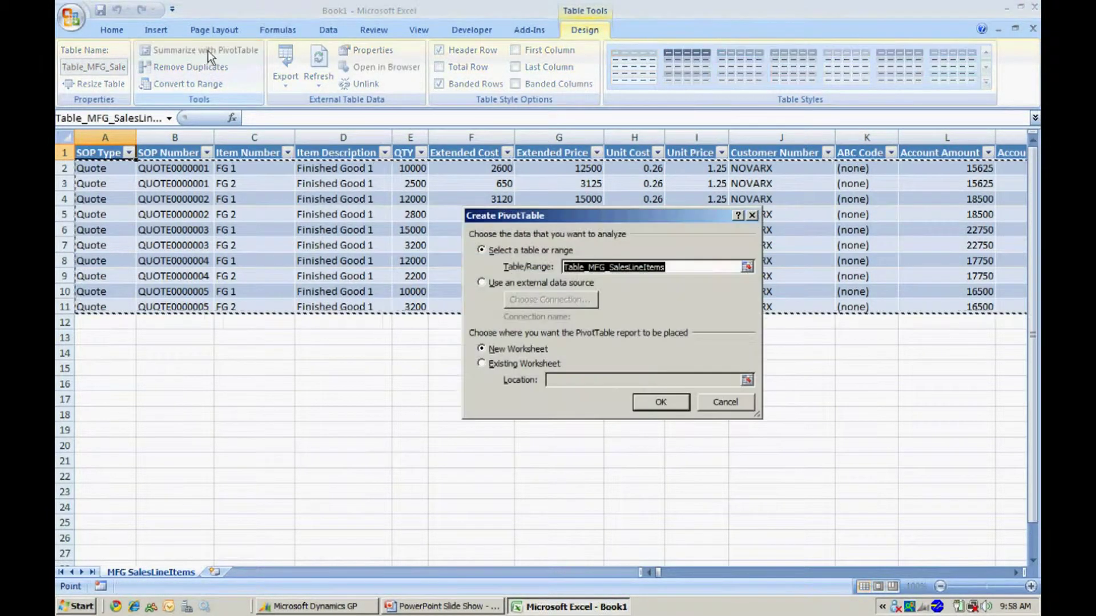
{"action": "left_click", "coordinate": [646, 402]}
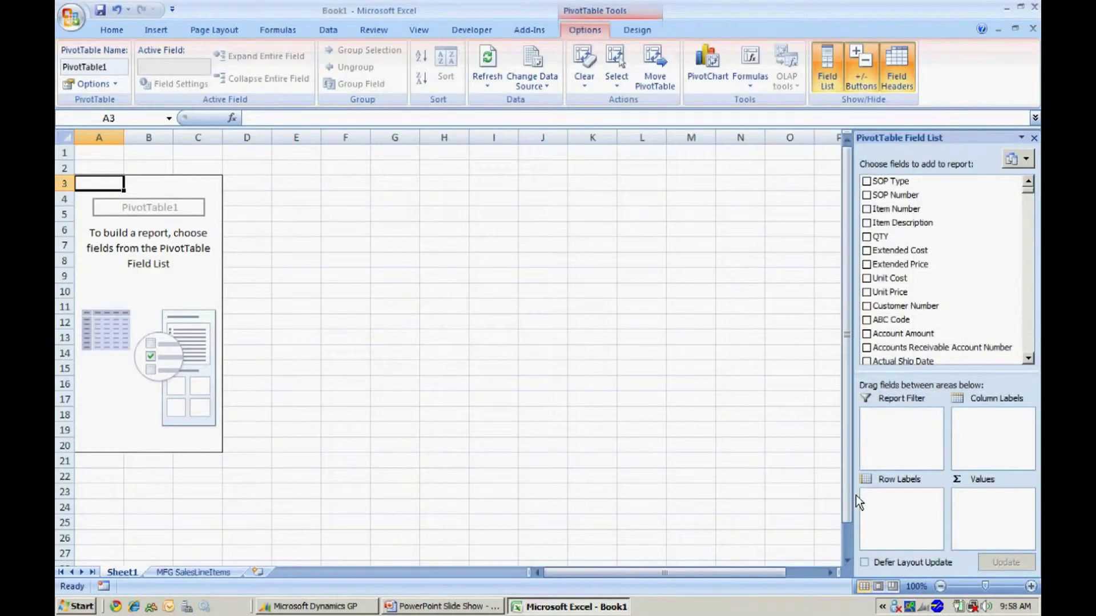
{"action": "left_click_drag", "start_coordinate": [920, 221], "coordinate": [926, 502]}
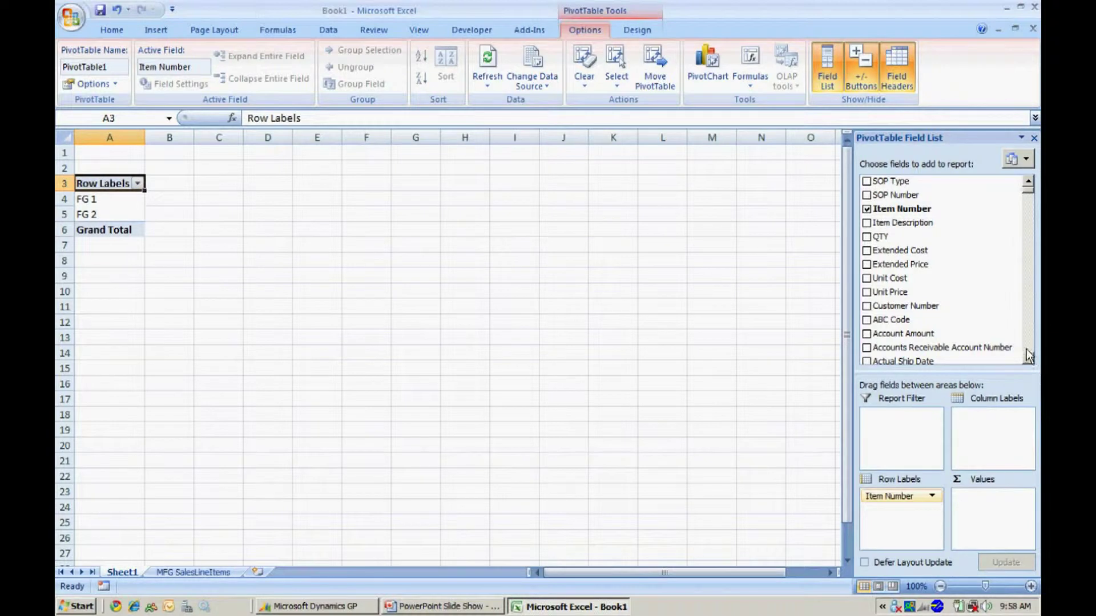
{"action": "left_click_drag", "start_coordinate": [882, 236], "coordinate": [974, 496]}
{"action": "scroll", "coordinate": [1021, 342], "scroll_direction": "down", "scroll_amount": 5}
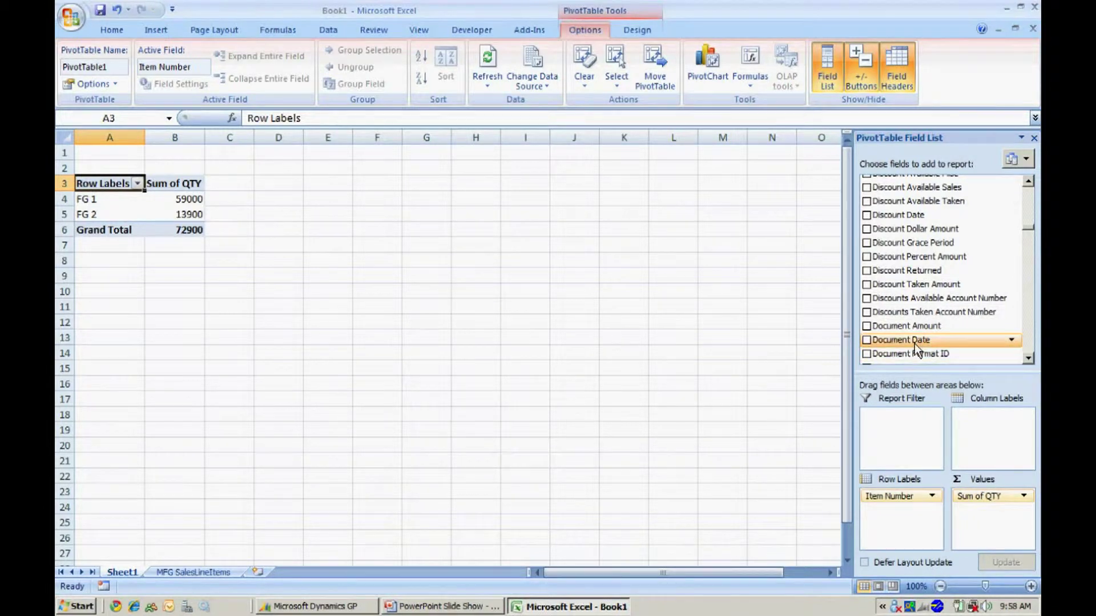
{"action": "left_click_drag", "start_coordinate": [907, 343], "coordinate": [980, 409]}
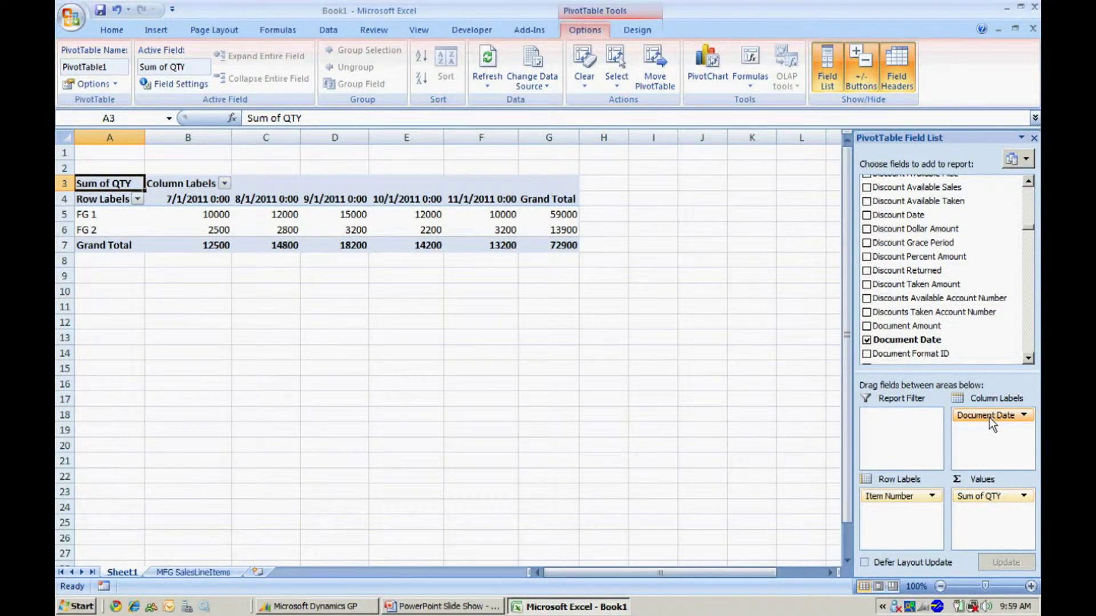
Step: Format the Sum of QTY values as Number with 0 decimal places and a thousands separator
{"action": "left_click", "coordinate": [978, 498]}
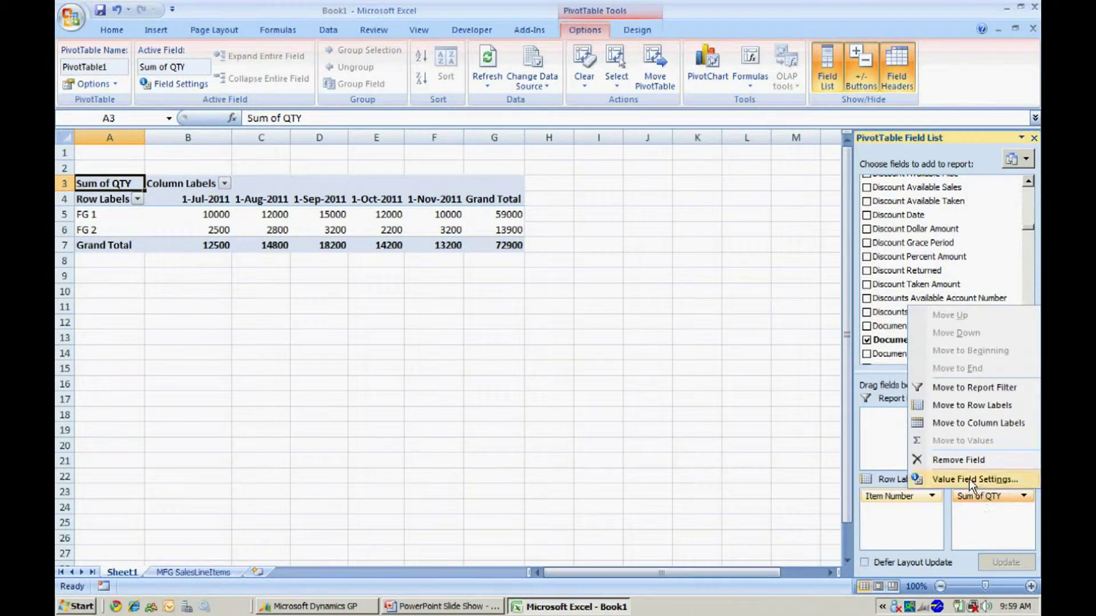
{"action": "left_click", "coordinate": [970, 475]}
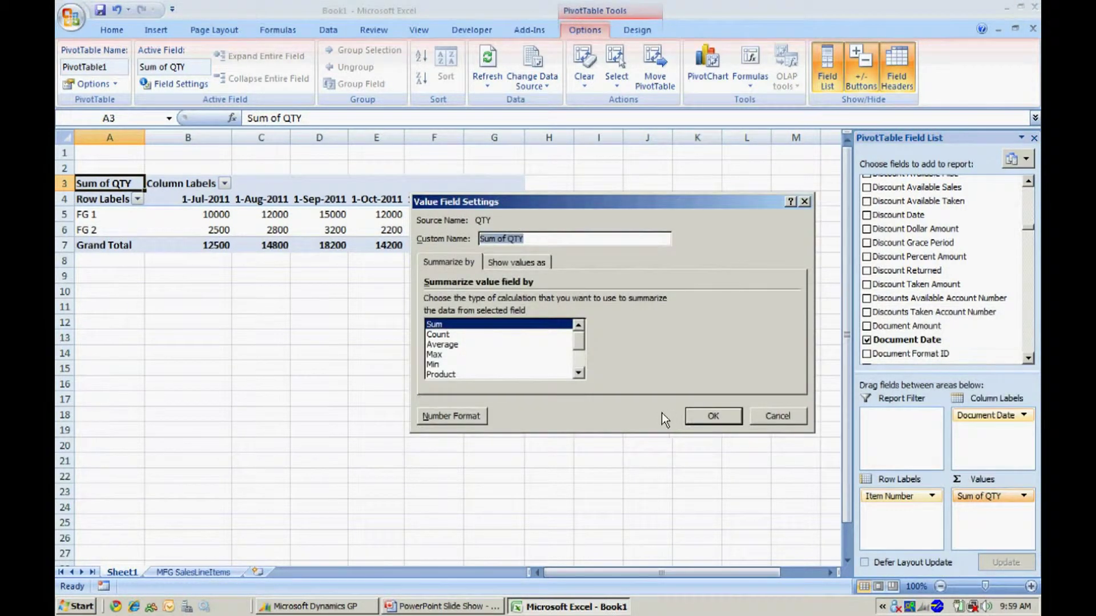
{"action": "left_click", "coordinate": [460, 418]}
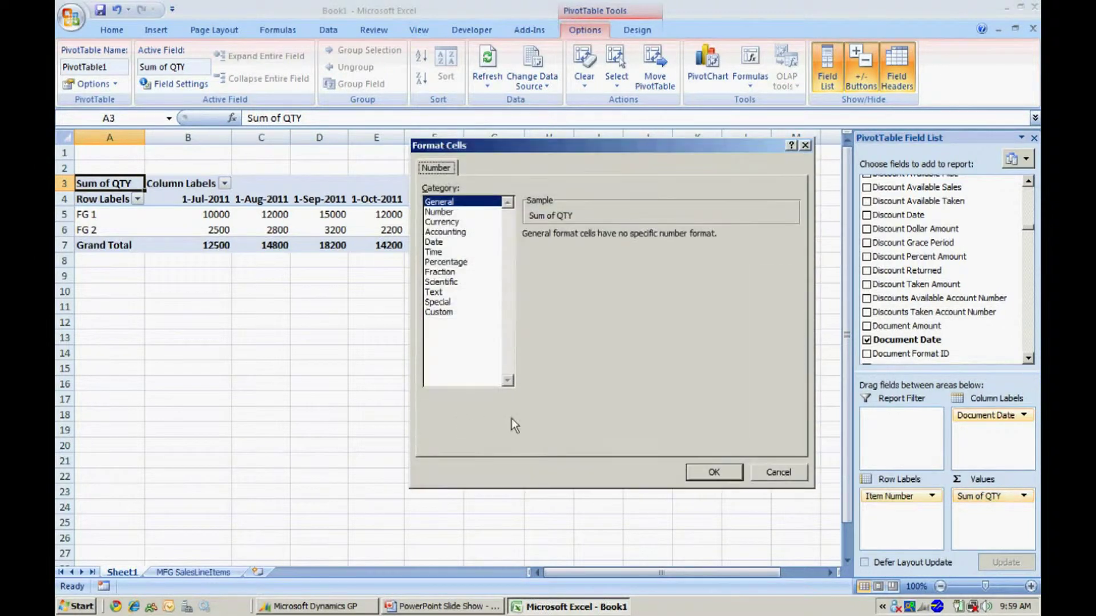
{"action": "left_click", "coordinate": [440, 212]}
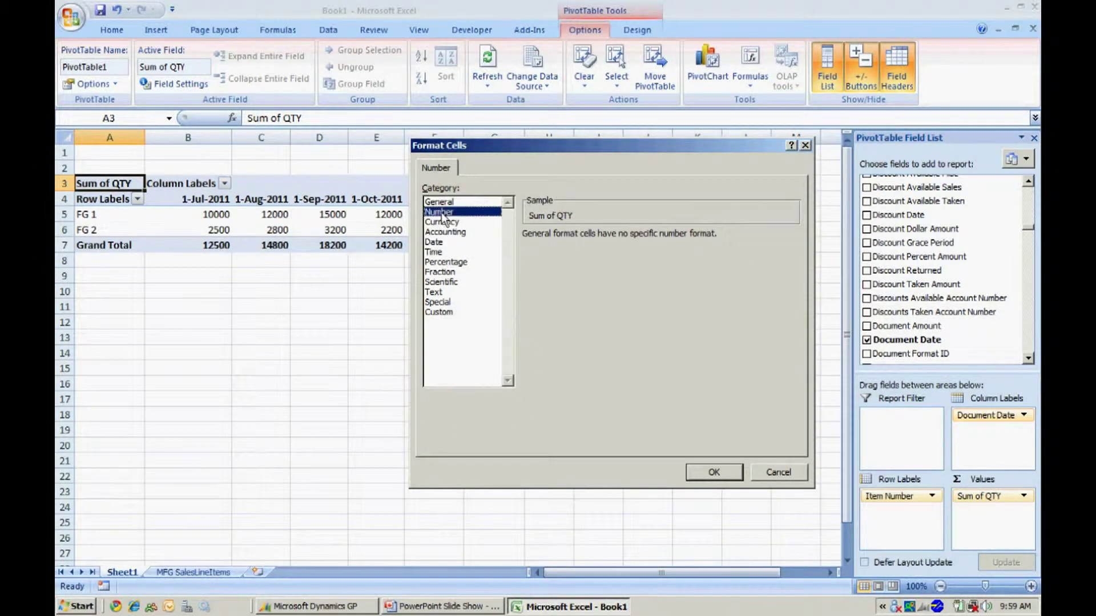
{"action": "left_click", "coordinate": [622, 239]}
{"action": "left_click", "coordinate": [622, 239]}
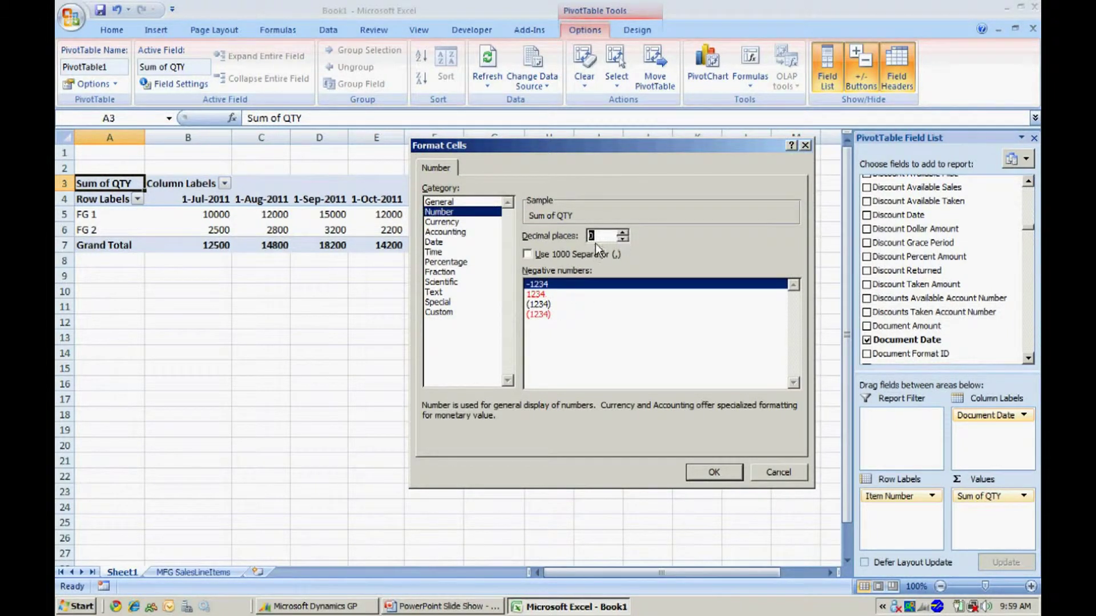
{"action": "left_click", "coordinate": [528, 253]}
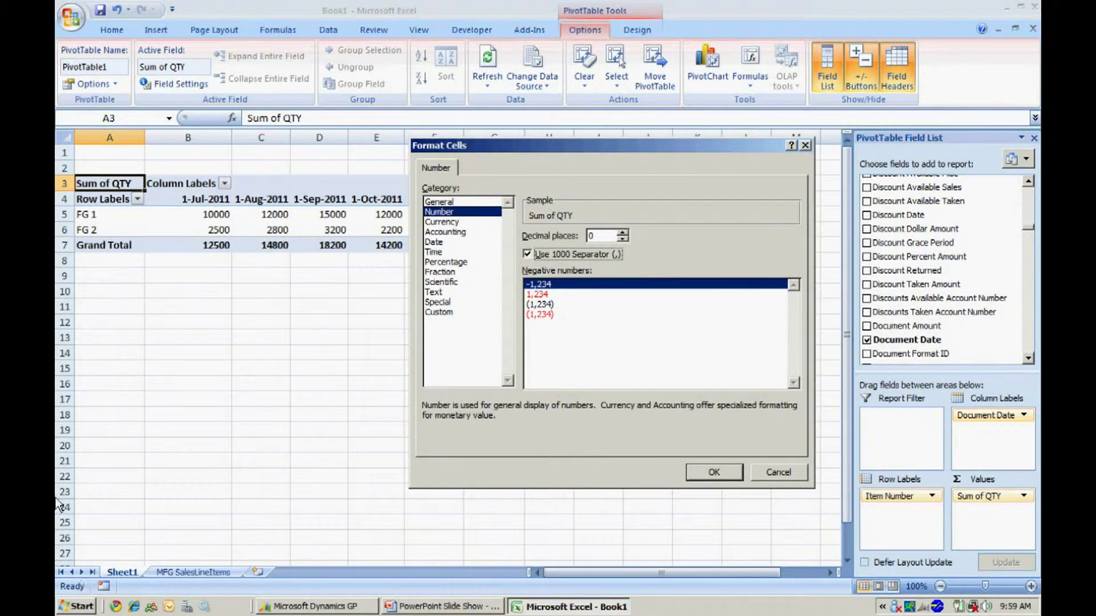
{"action": "left_click", "coordinate": [714, 474]}
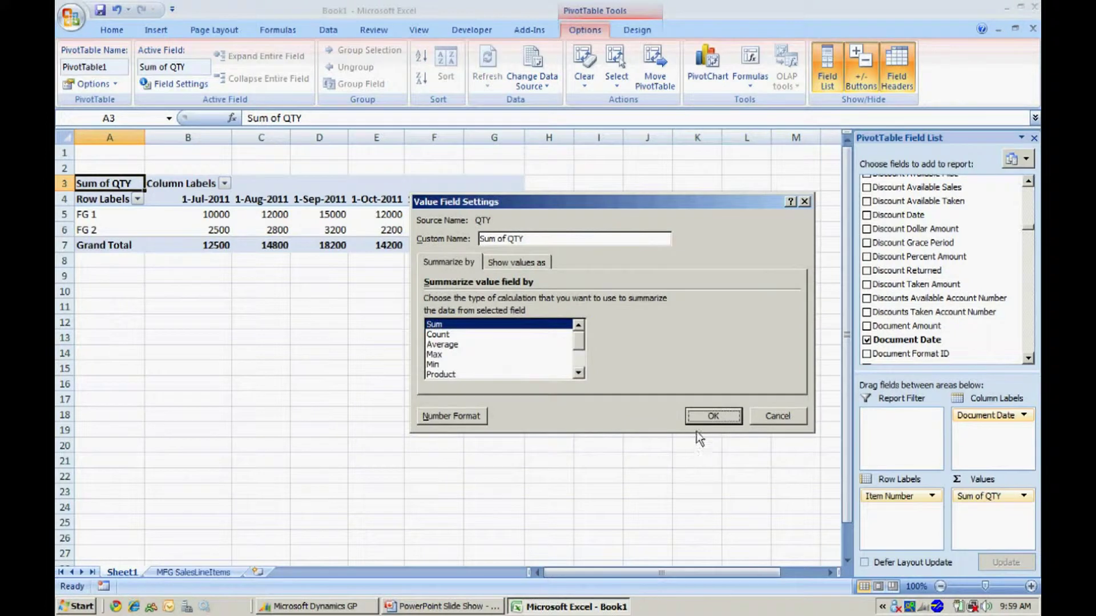
{"action": "left_click", "coordinate": [703, 419]}
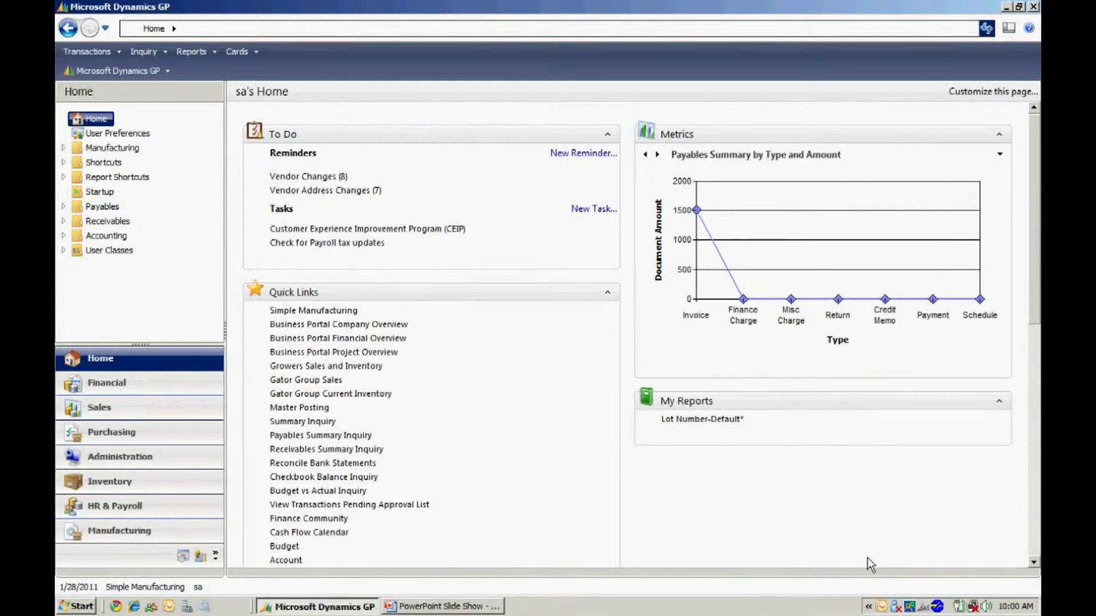
Step: Process a full MRP regeneration for 12 months from the Manufacturing area in Dynamics GP and close the regeneration window
{"action": "left_click", "coordinate": [127, 532]}
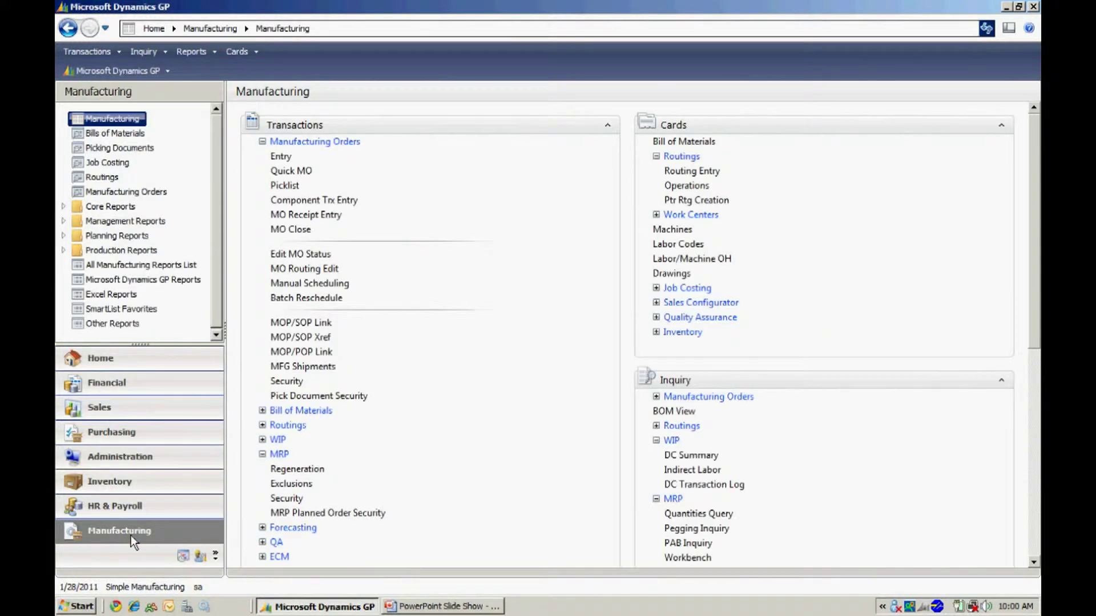
{"action": "left_click", "coordinate": [294, 469]}
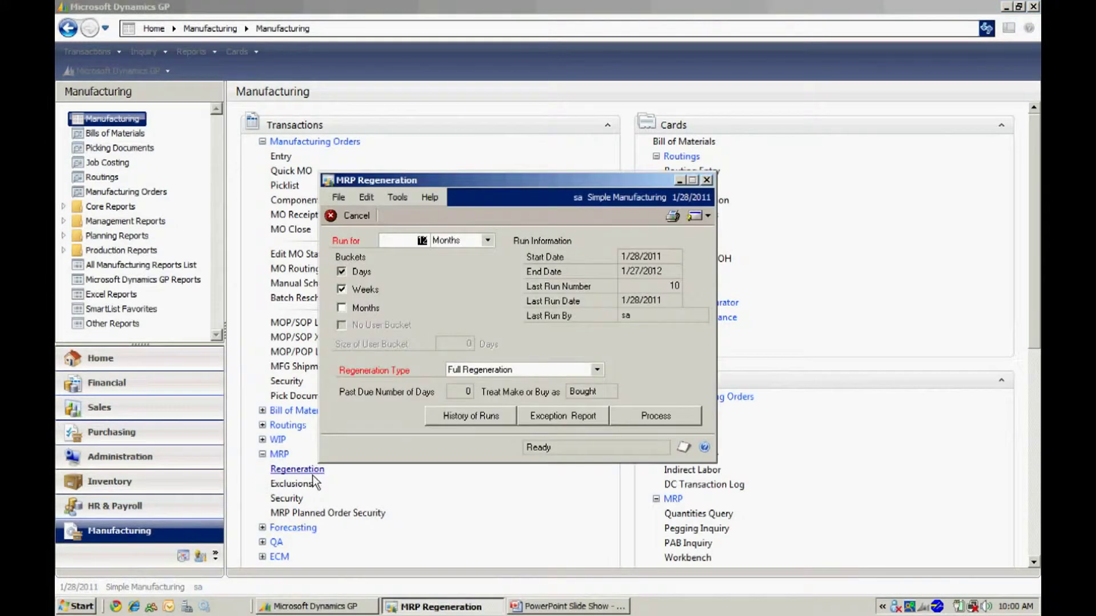
{"action": "left_click", "coordinate": [688, 415]}
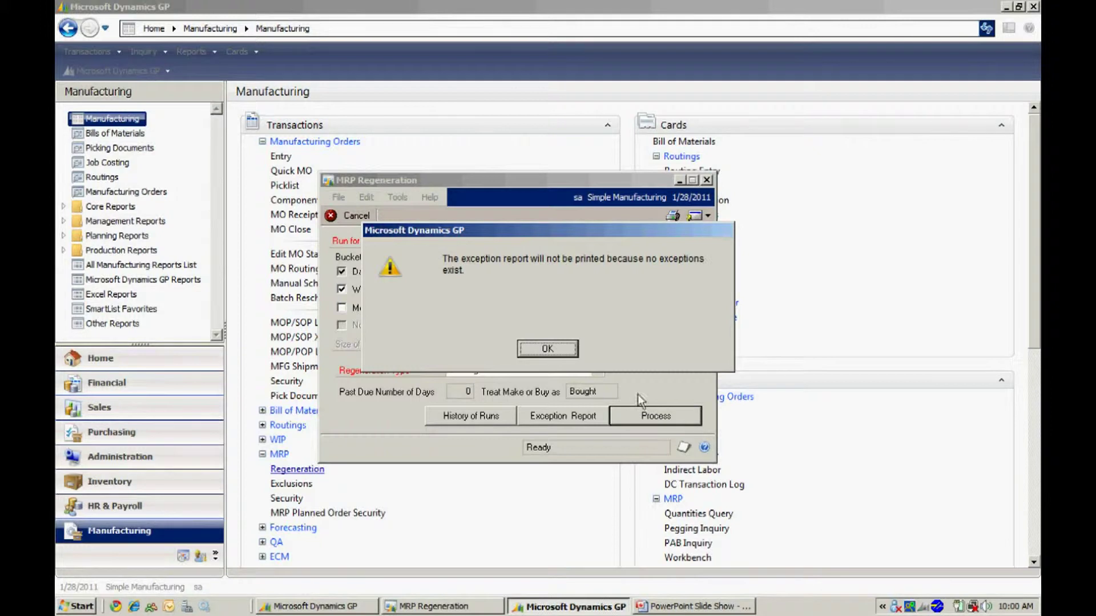
{"action": "left_click", "coordinate": [542, 347]}
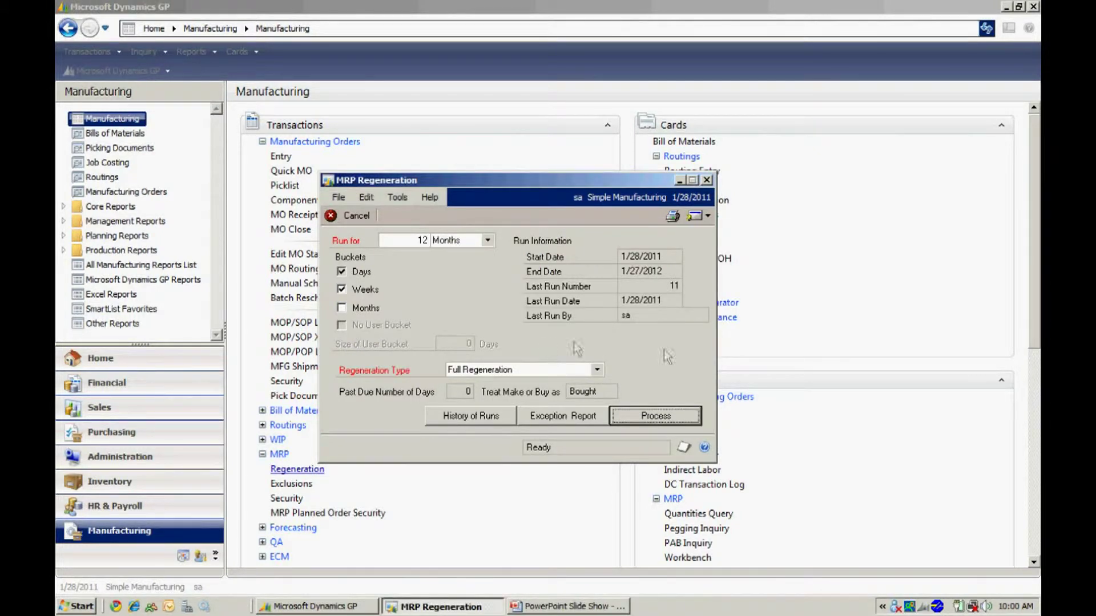
{"action": "left_click", "coordinate": [709, 181]}
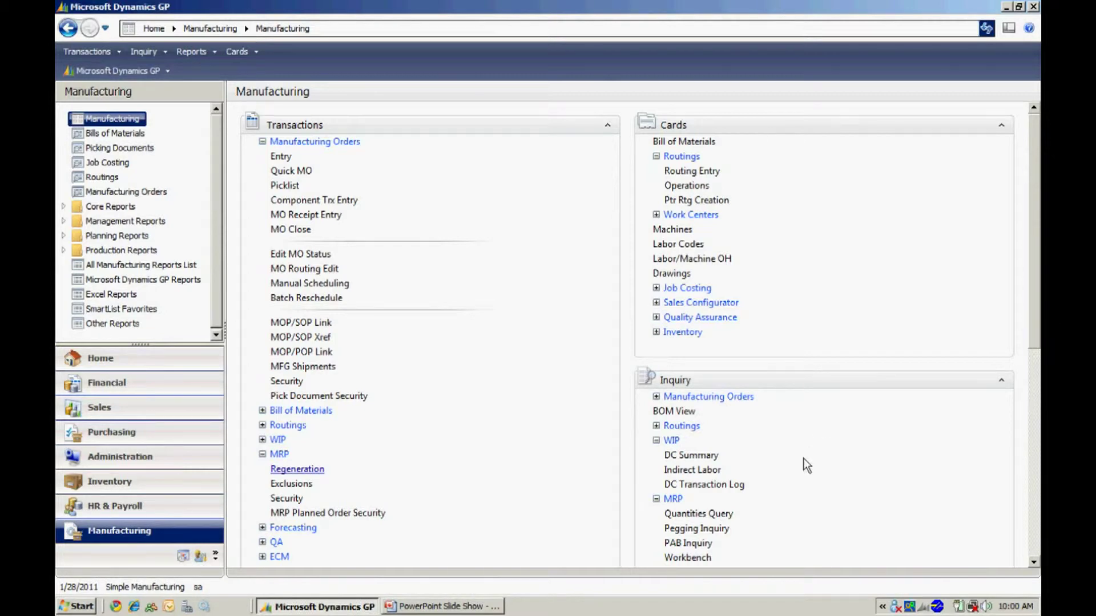
Step: Run a Pegging Inquiry for item number FG 1 to list its MRP documents by due date
{"action": "left_click", "coordinate": [695, 529]}
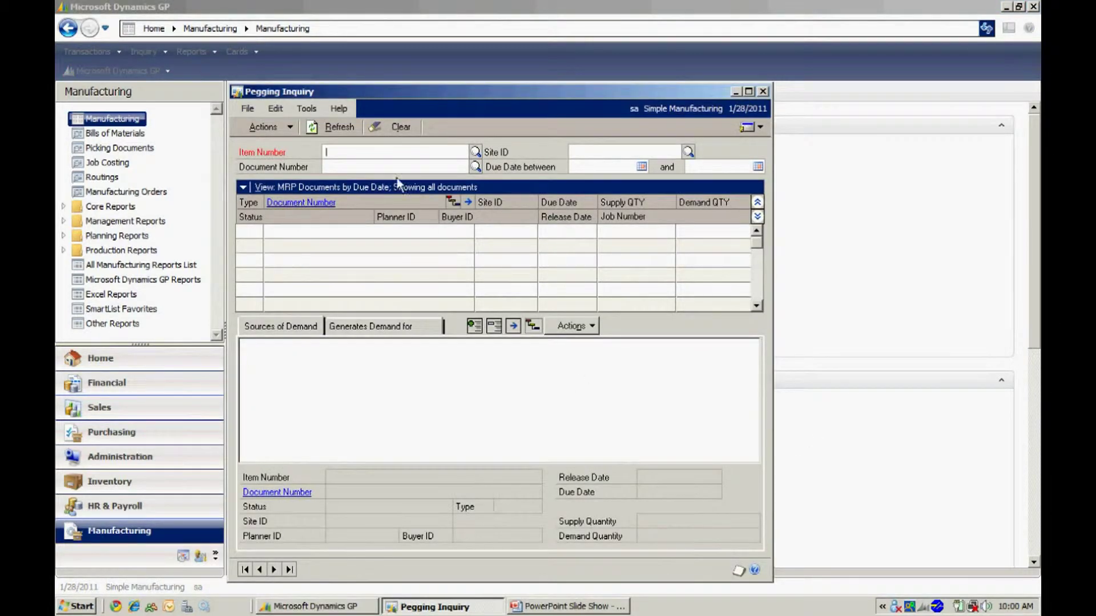
{"action": "type", "text": "FG"}
{"action": "left_click", "coordinate": [335, 168]}
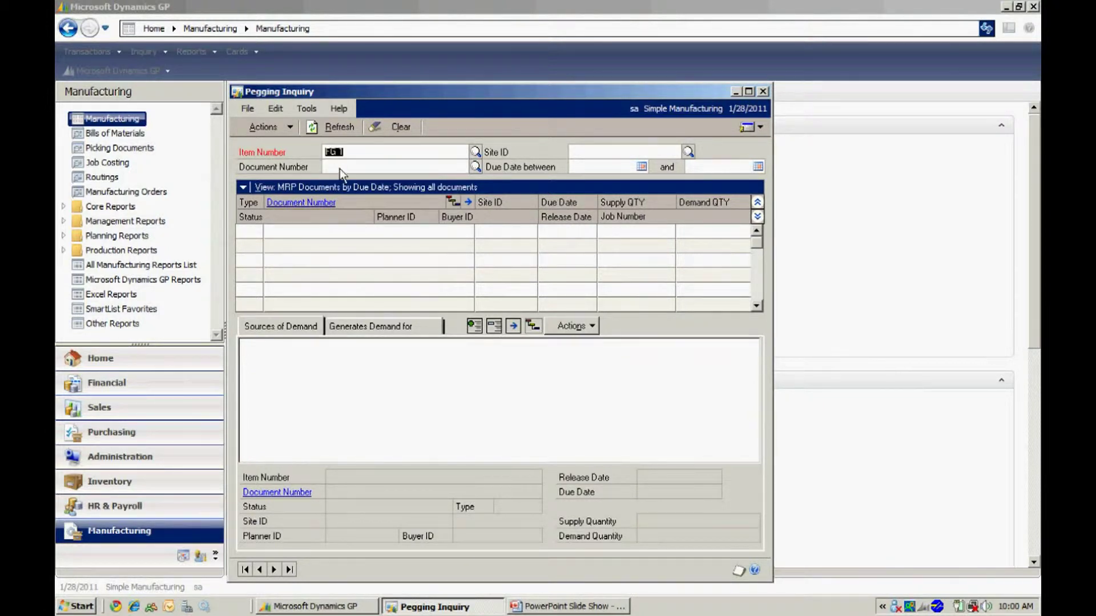
{"action": "left_click", "coordinate": [349, 129]}
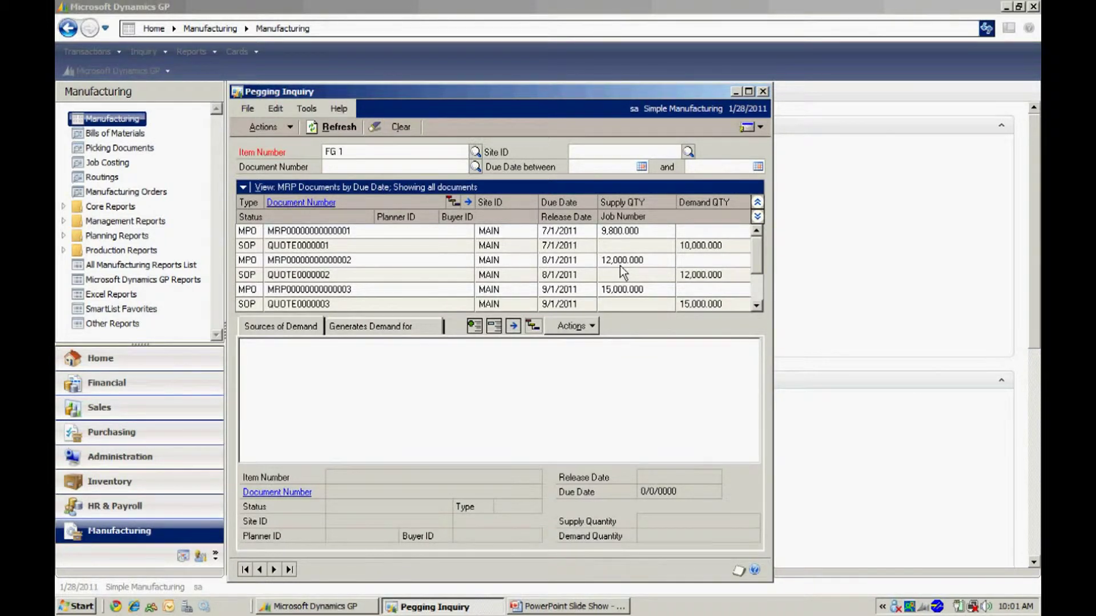
Step: Load FG 1's planned order due 7/1/2011 into the sources of demand and open its MRP planned order details
{"action": "left_click", "coordinate": [407, 234]}
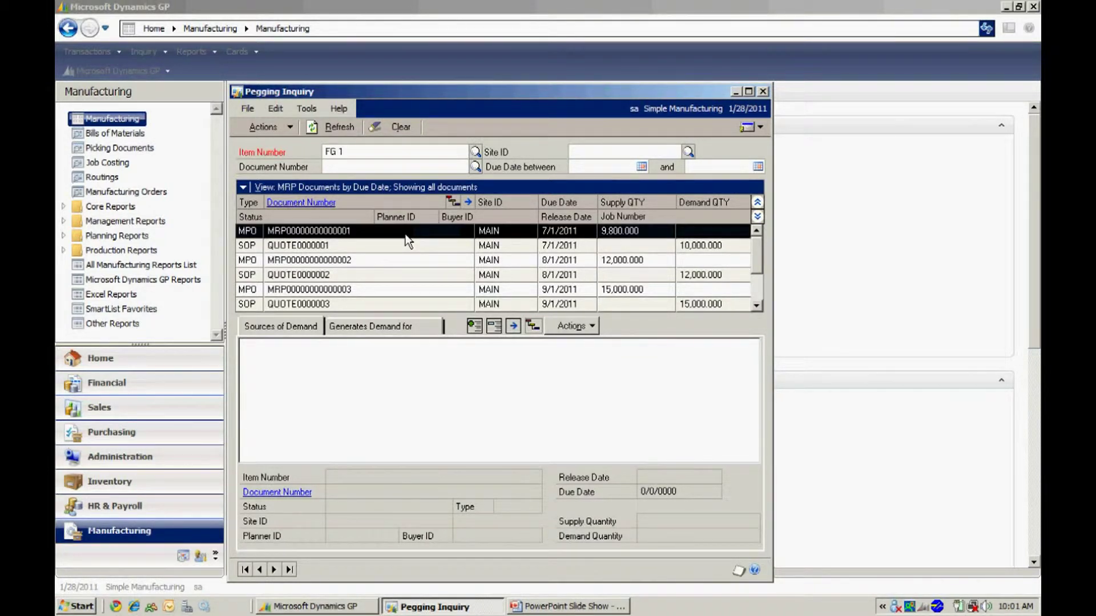
{"action": "left_click", "coordinate": [473, 326]}
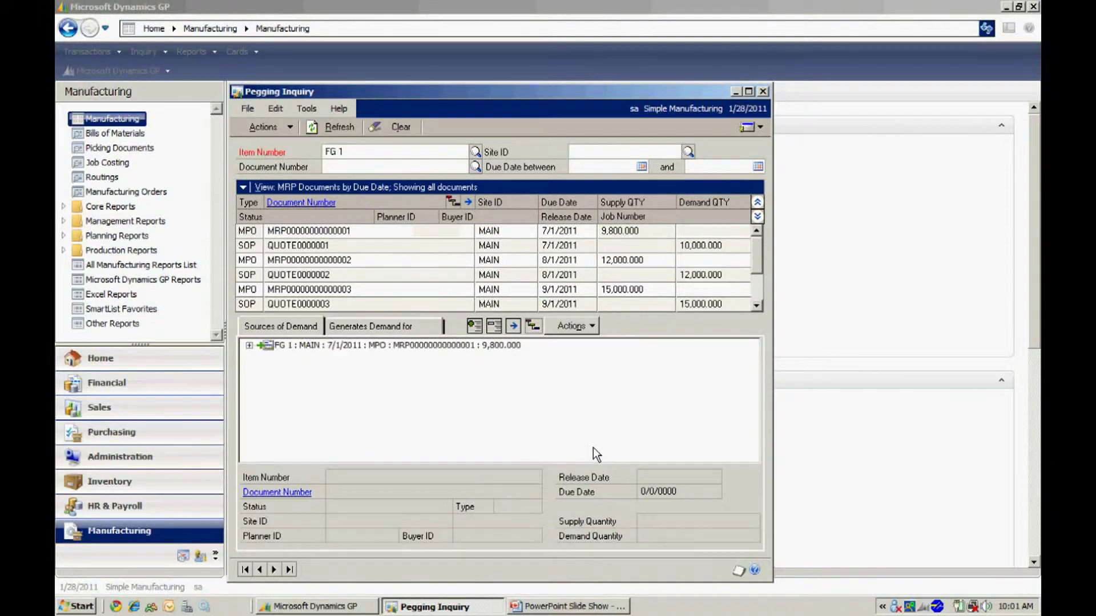
{"action": "left_click", "coordinate": [573, 326]}
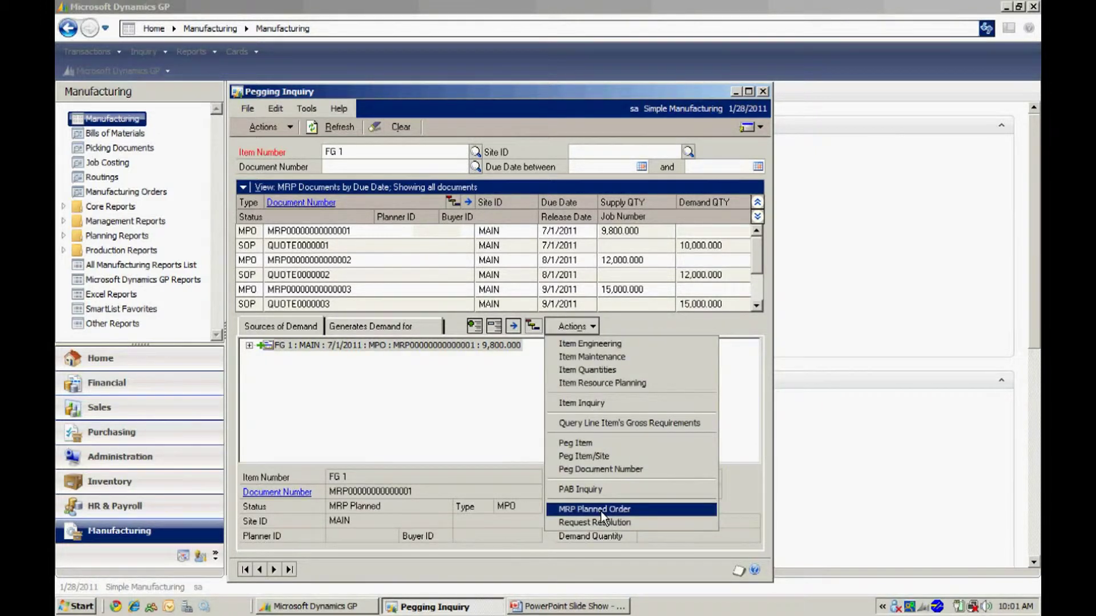
{"action": "left_click", "coordinate": [600, 509]}
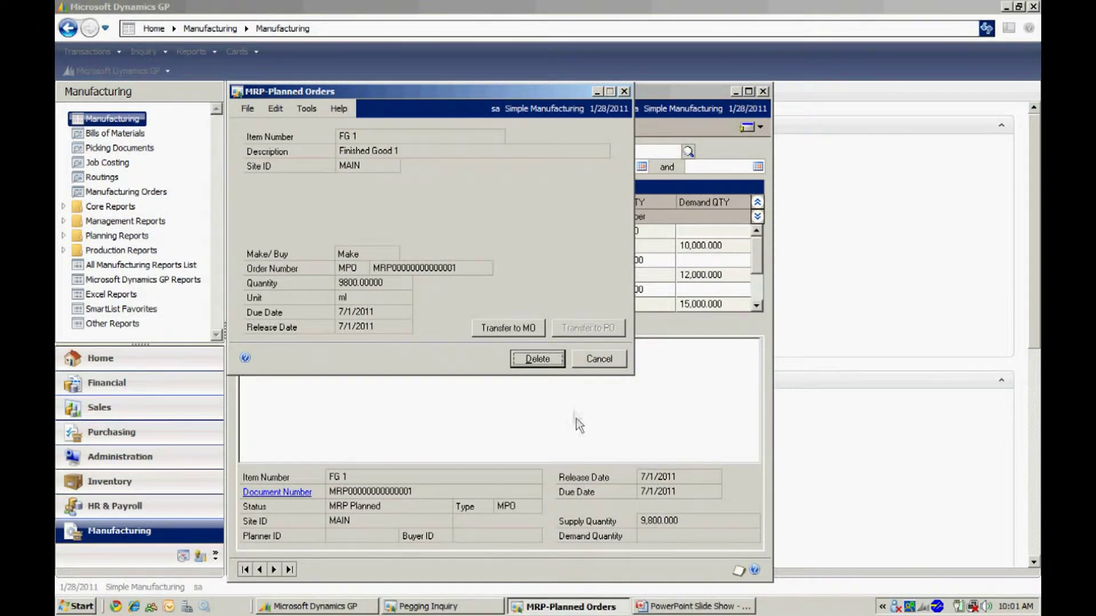
Step: Transfer FG 1's planned order due 7/1/2011 to a manufacturing order
{"action": "left_click", "coordinate": [507, 329]}
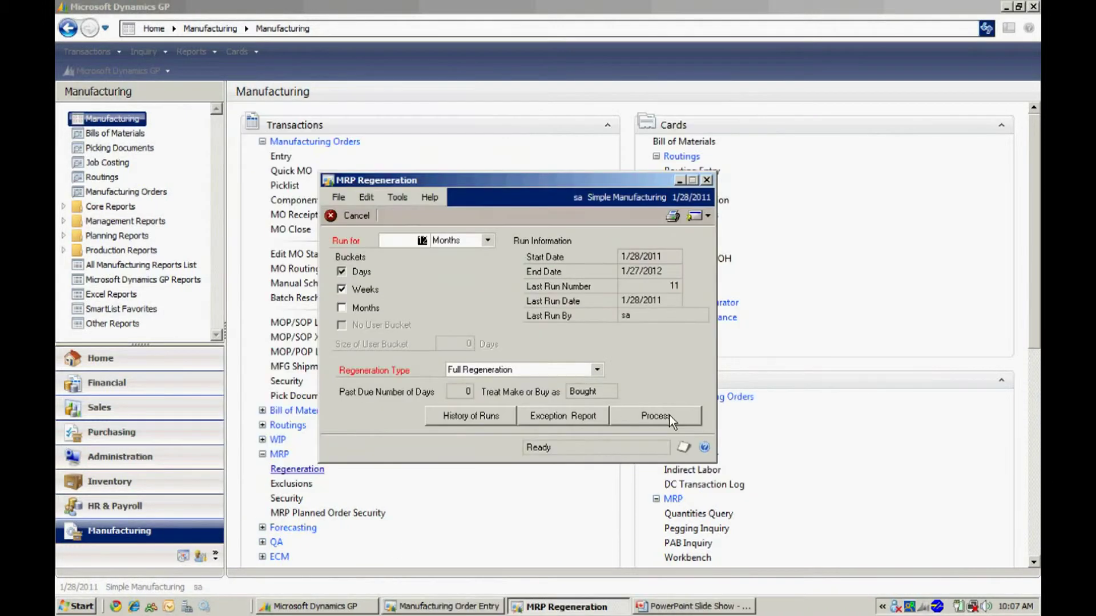
Step: Process a full MRP regeneration for 12 months again, skip the exception report output, and close the regeneration window
{"action": "left_click", "coordinate": [668, 415]}
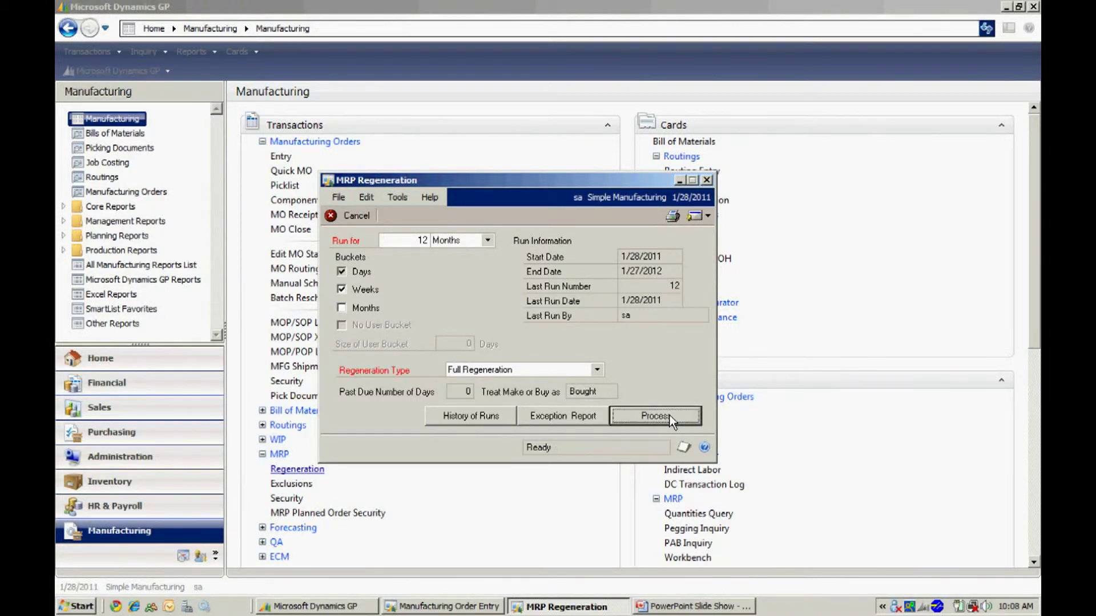
{"action": "left_click", "coordinate": [672, 428]}
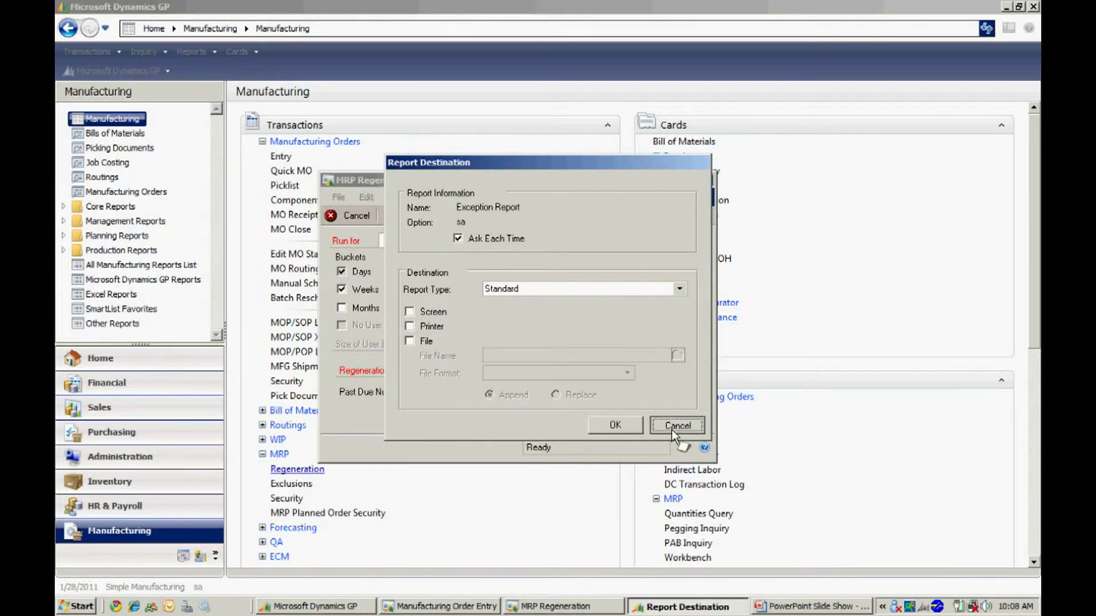
{"action": "left_click", "coordinate": [707, 180]}
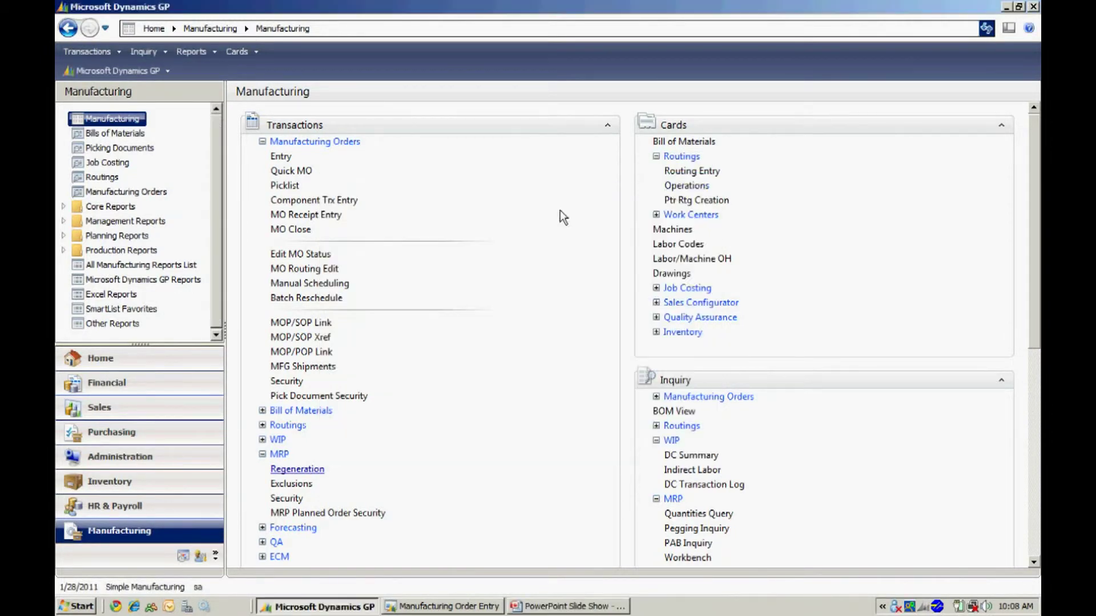
Step: Open Request Resolution in the Purchasing area and mark all listed component requests for processing
{"action": "left_click", "coordinate": [114, 432]}
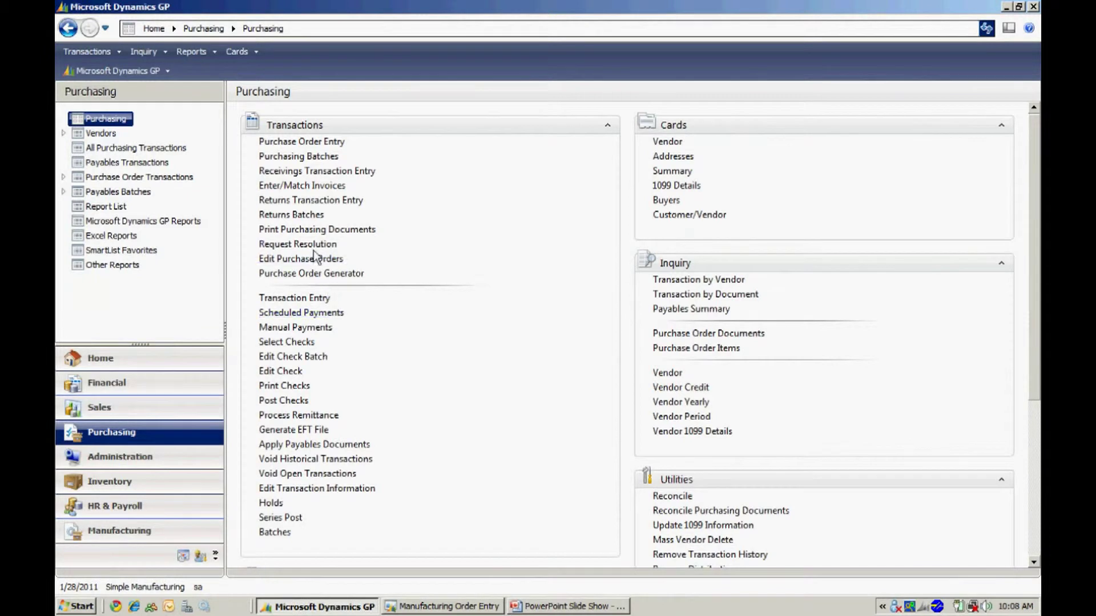
{"action": "left_click", "coordinate": [315, 245]}
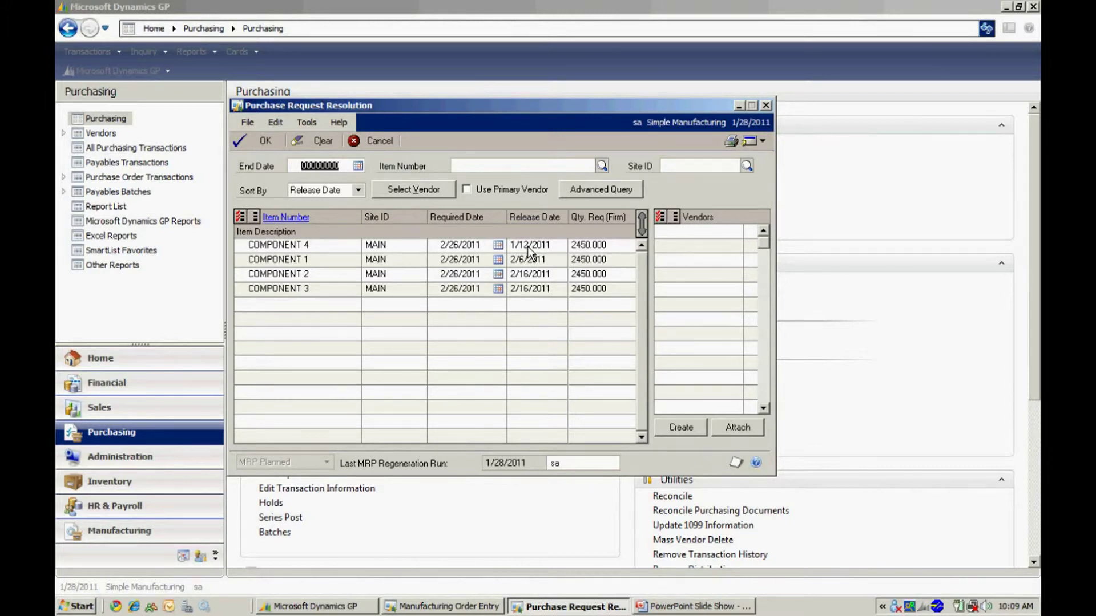
{"action": "left_click", "coordinate": [240, 217]}
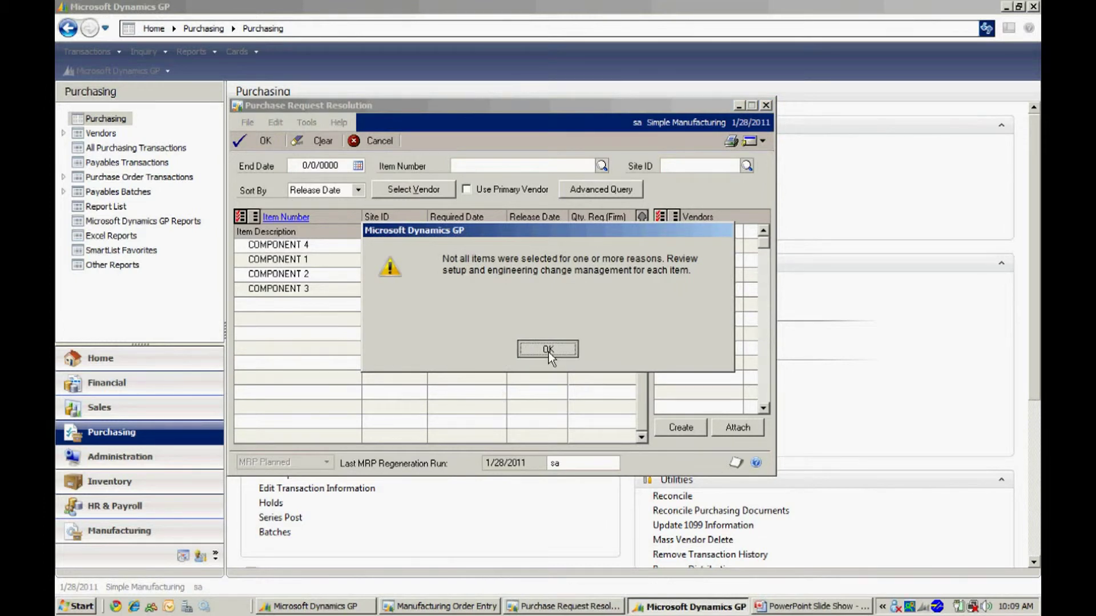
{"action": "left_click", "coordinate": [547, 350]}
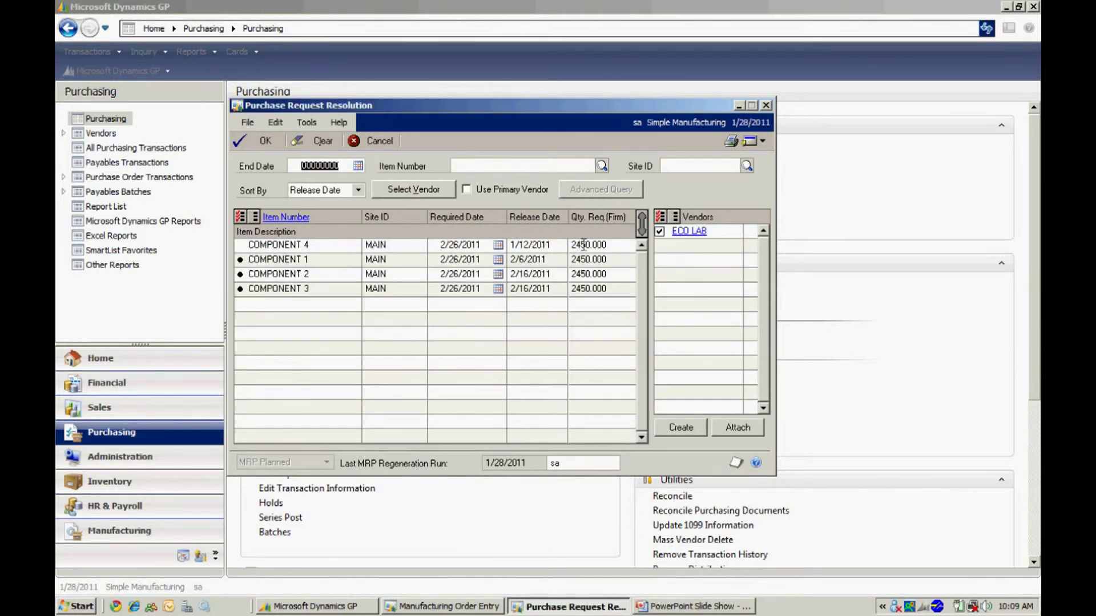
Step: Assign vendor ECO LAB to COMPONENT 4's purchase request, accepting the vendor despite its long lead time
{"action": "left_click", "coordinate": [583, 245]}
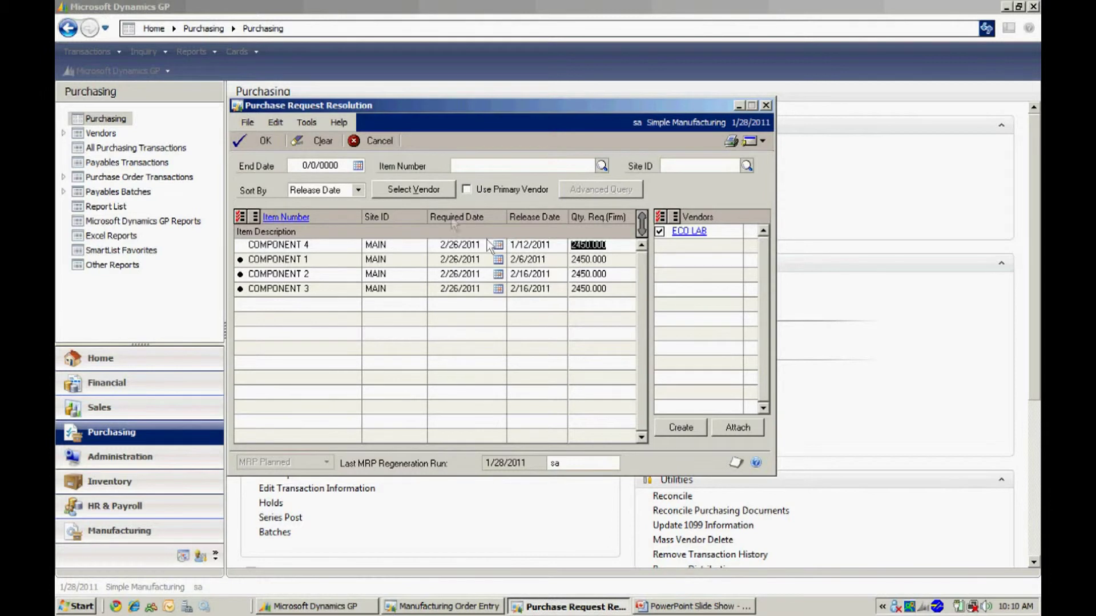
{"action": "left_click", "coordinate": [414, 189]}
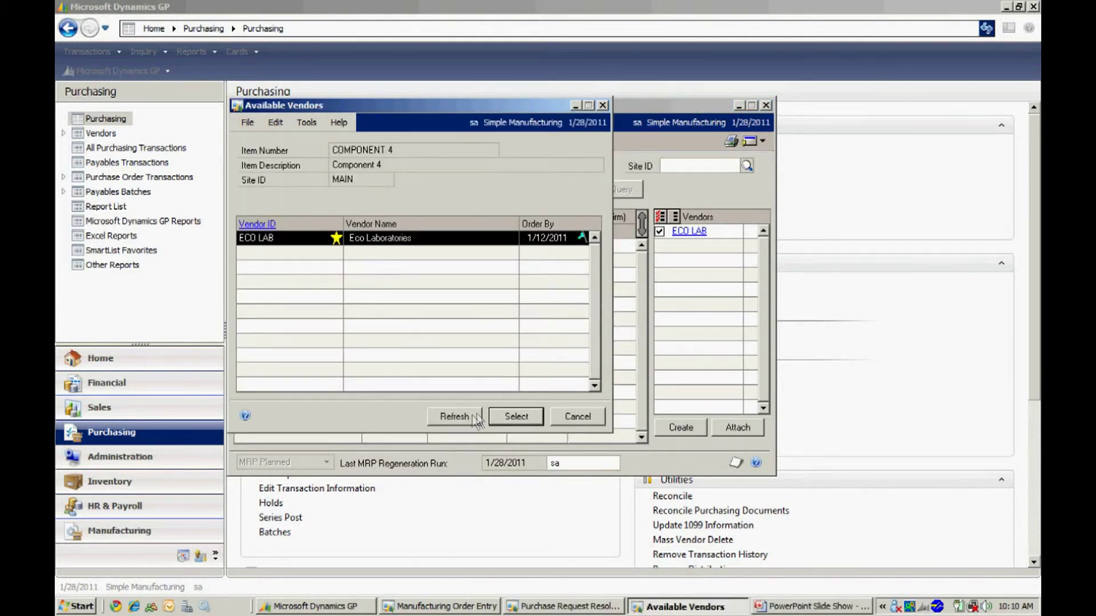
{"action": "left_click", "coordinate": [506, 420]}
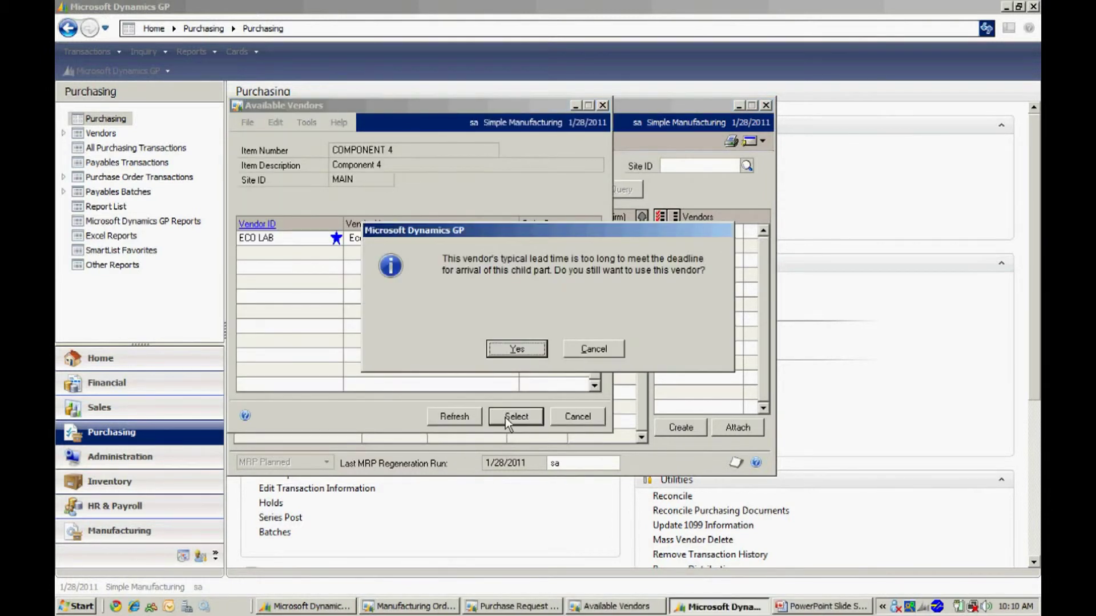
{"action": "left_click", "coordinate": [516, 349]}
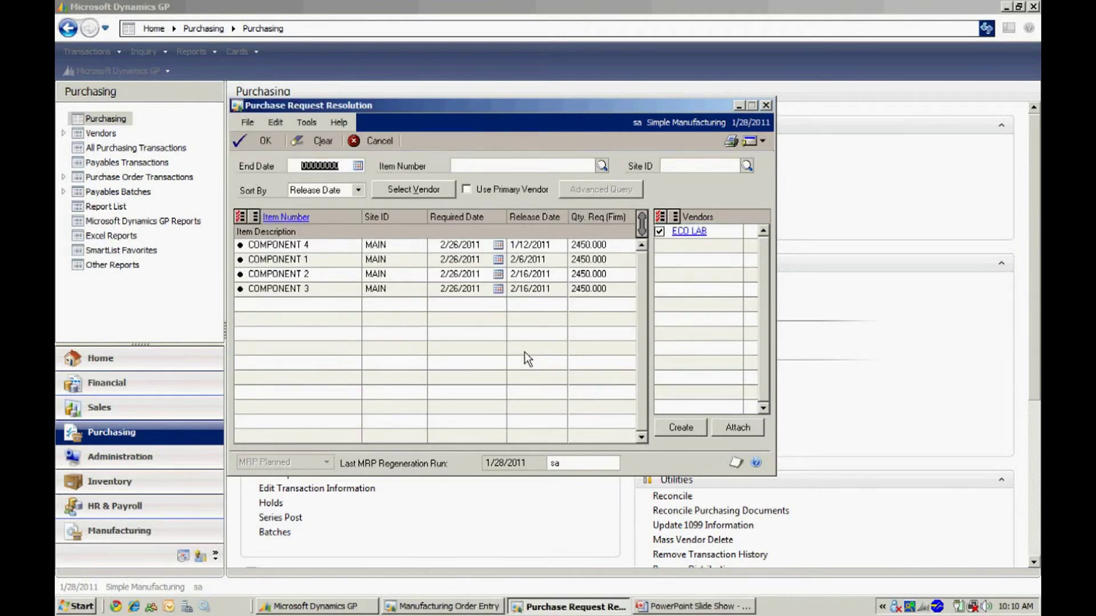
Step: Create a new purchase order to ECO LAB for the marked component requests, process the resolution, and close the resulting report
{"action": "left_click", "coordinate": [679, 426]}
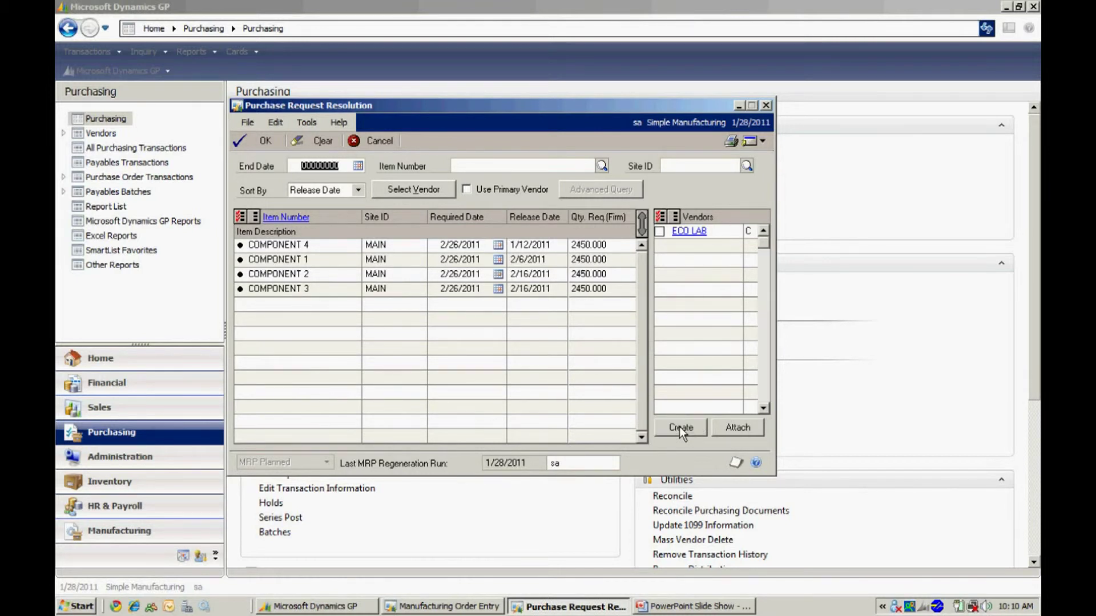
{"action": "left_click", "coordinate": [262, 139]}
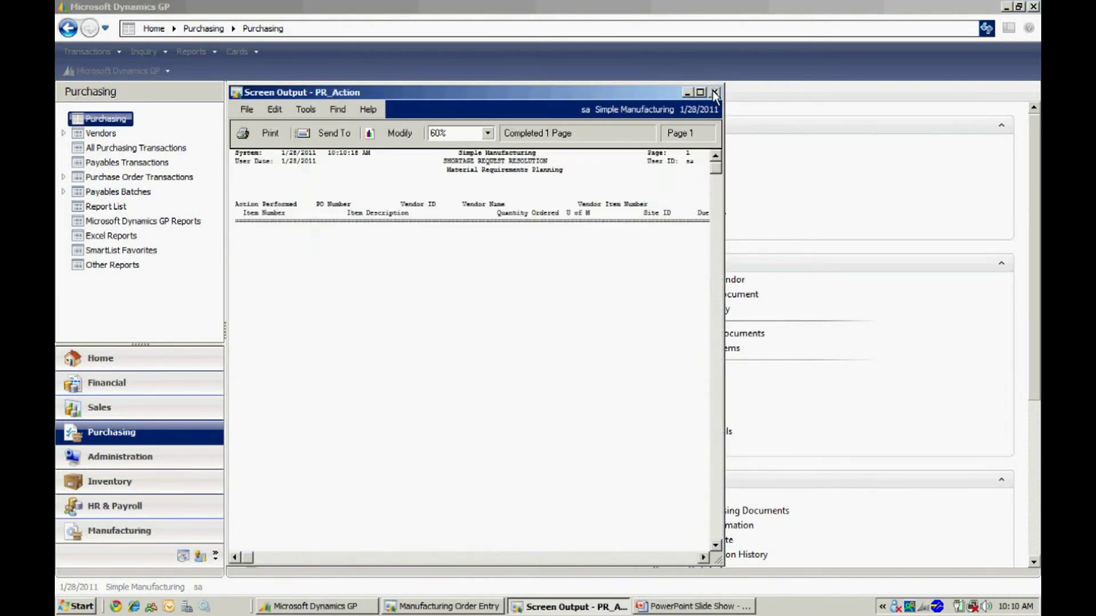
{"action": "left_click", "coordinate": [714, 92]}
Step: Display the last purchase order in Purchase Order Entry and enlarge the window to show all four component lines
{"action": "left_click", "coordinate": [160, 434]}
{"action": "left_click", "coordinate": [333, 143]}
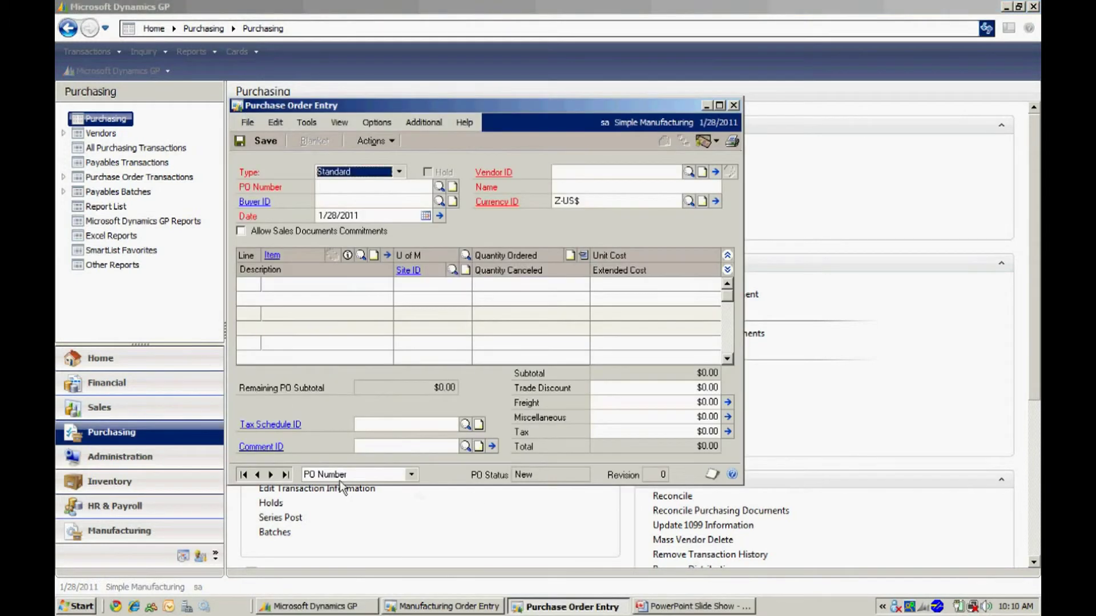
{"action": "left_click", "coordinate": [286, 474]}
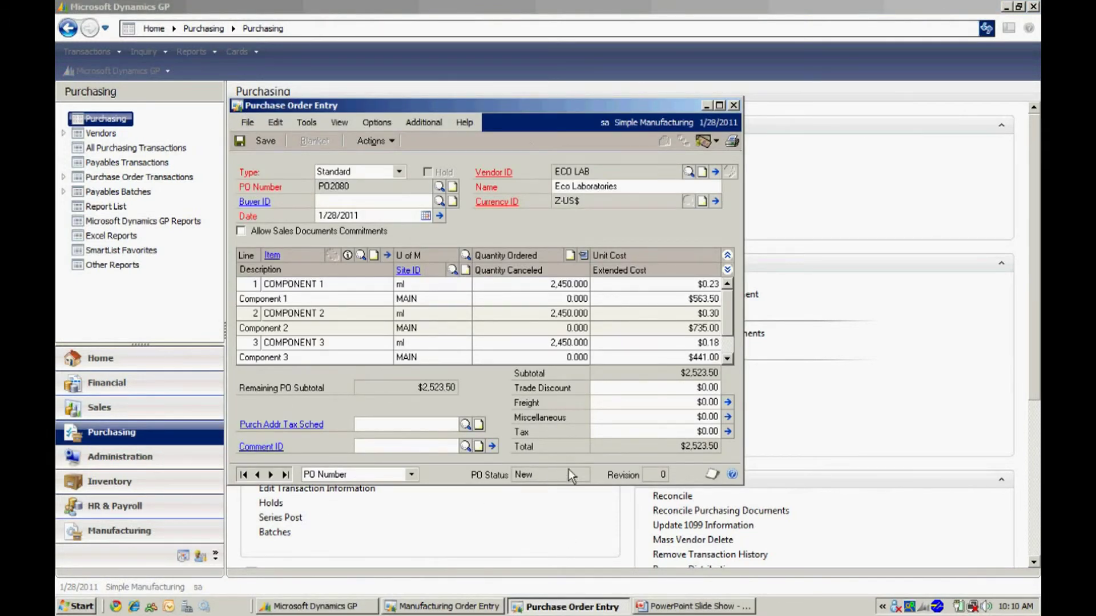
{"action": "left_click_drag", "start_coordinate": [566, 485], "coordinate": [573, 527]}
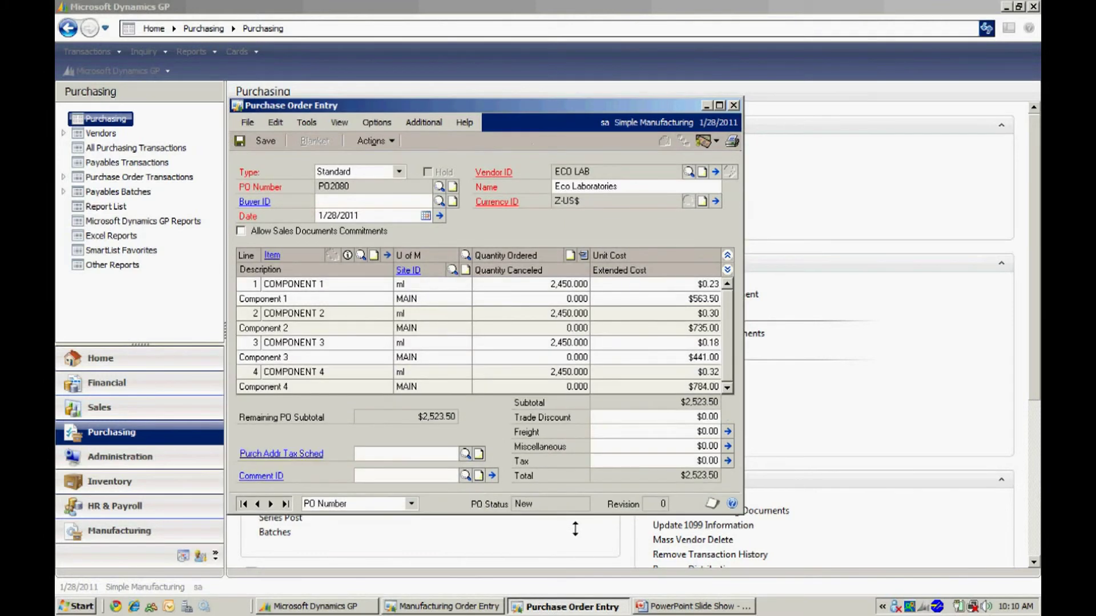